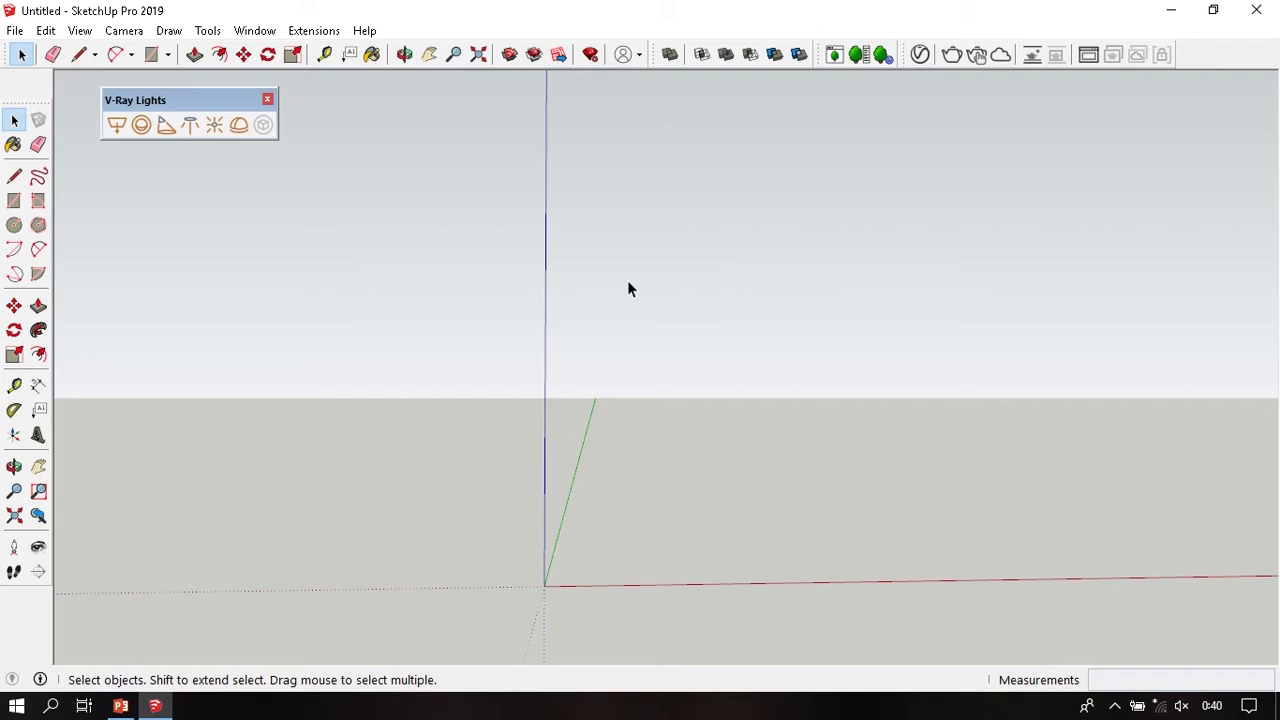
- Place a V-Ray dome light on the ground plane near the origin
{"action": "left_click", "coordinate": [238, 128]}
{"action": "left_click", "coordinate": [621, 478]}
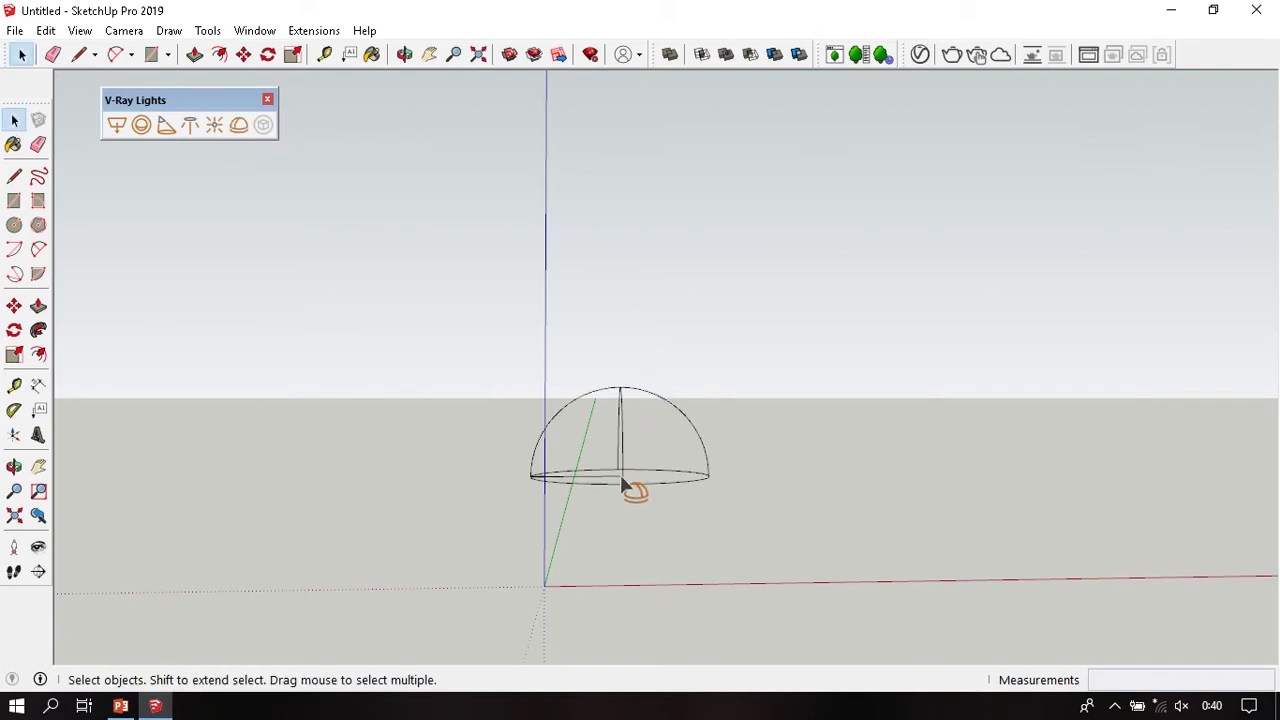
{"action": "middle_click_drag", "start_coordinate": [621, 484], "coordinate": [686, 394]}
{"action": "scroll", "coordinate": [691, 400], "scroll_direction": "up", "scroll_amount": 3}
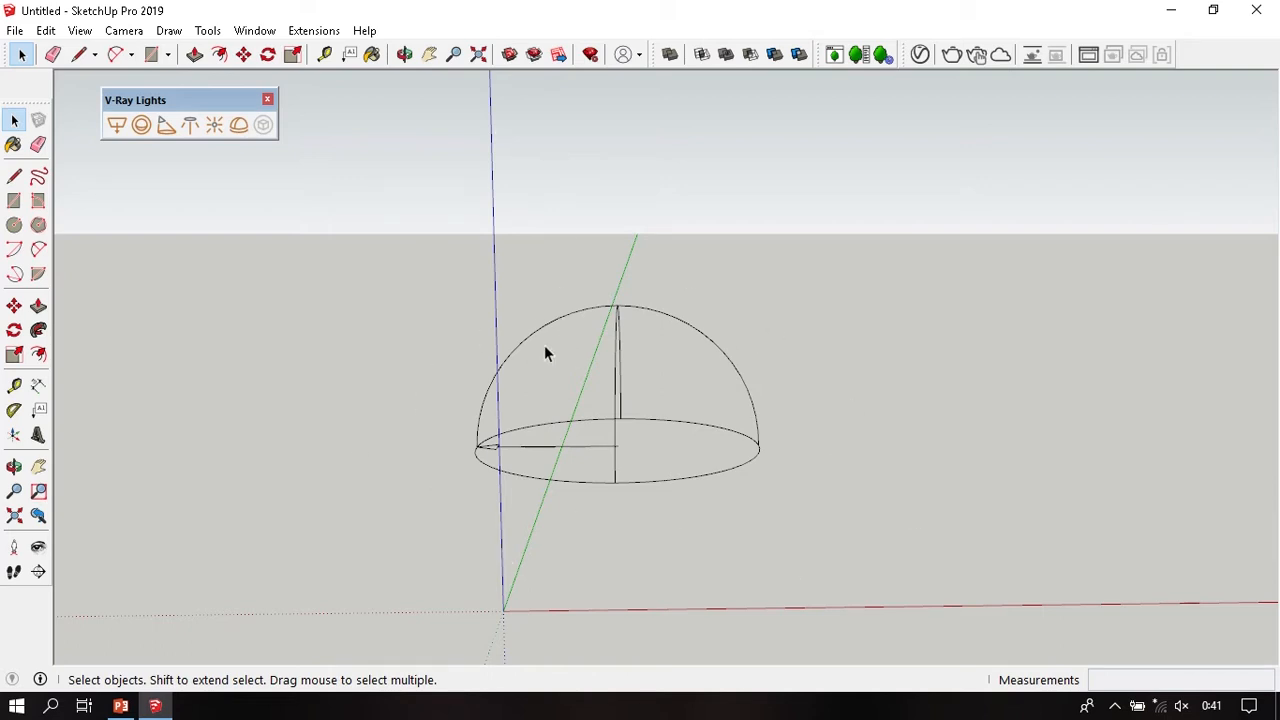
- Show the Dome Light's parameters among the scene lights in the V-Ray Asset Editor
{"action": "left_click", "coordinate": [919, 54]}
{"action": "left_click", "coordinate": [535, 78]}
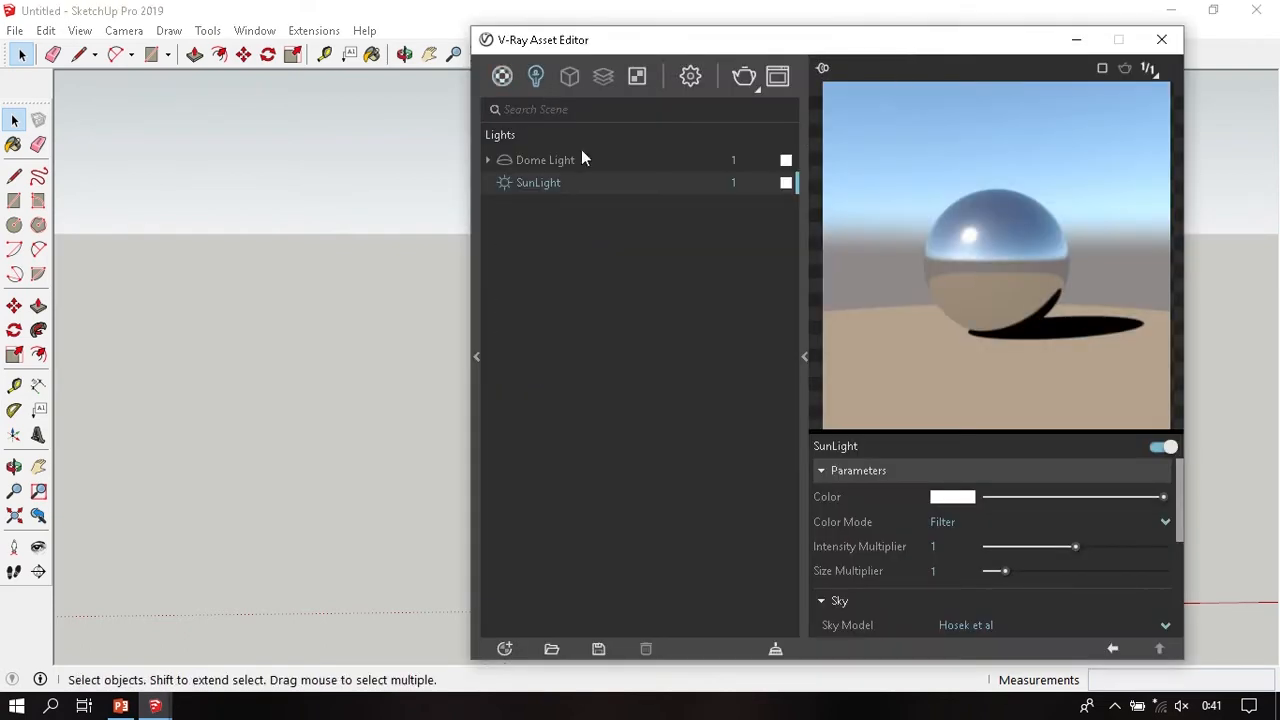
{"action": "left_click", "coordinate": [573, 160]}
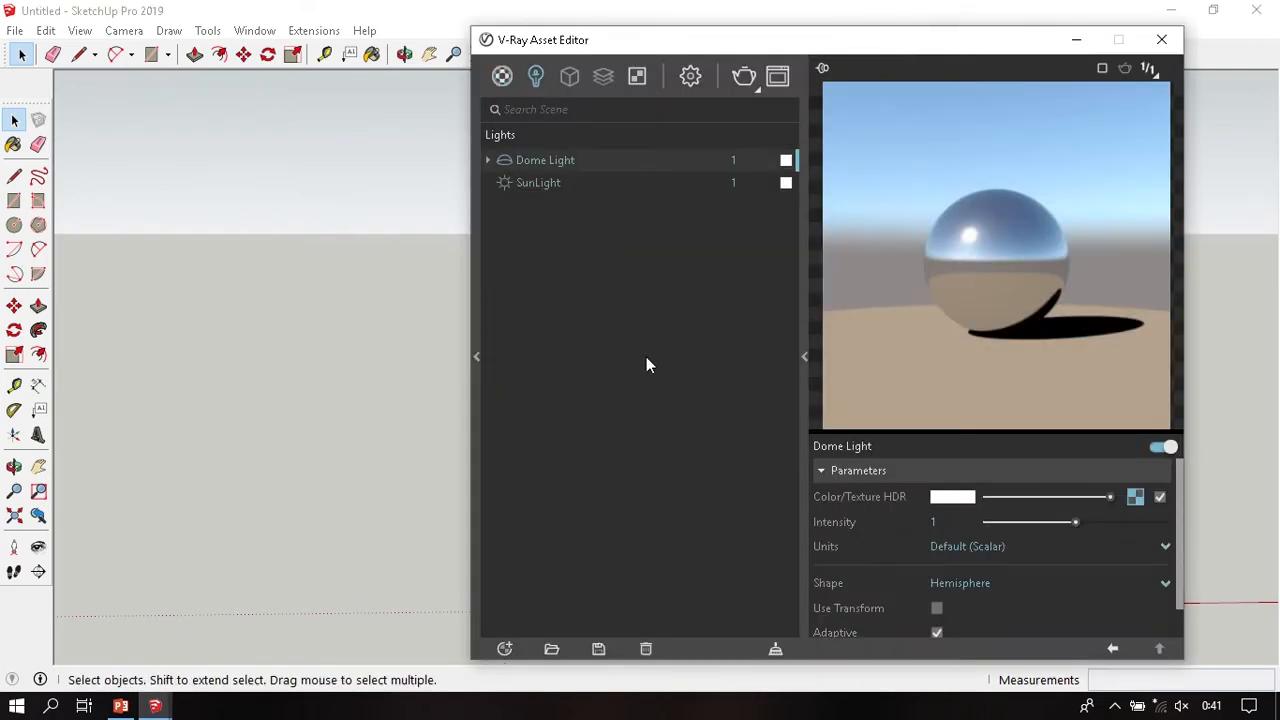
{"action": "left_click_drag", "start_coordinate": [871, 49], "coordinate": [840, 34]}
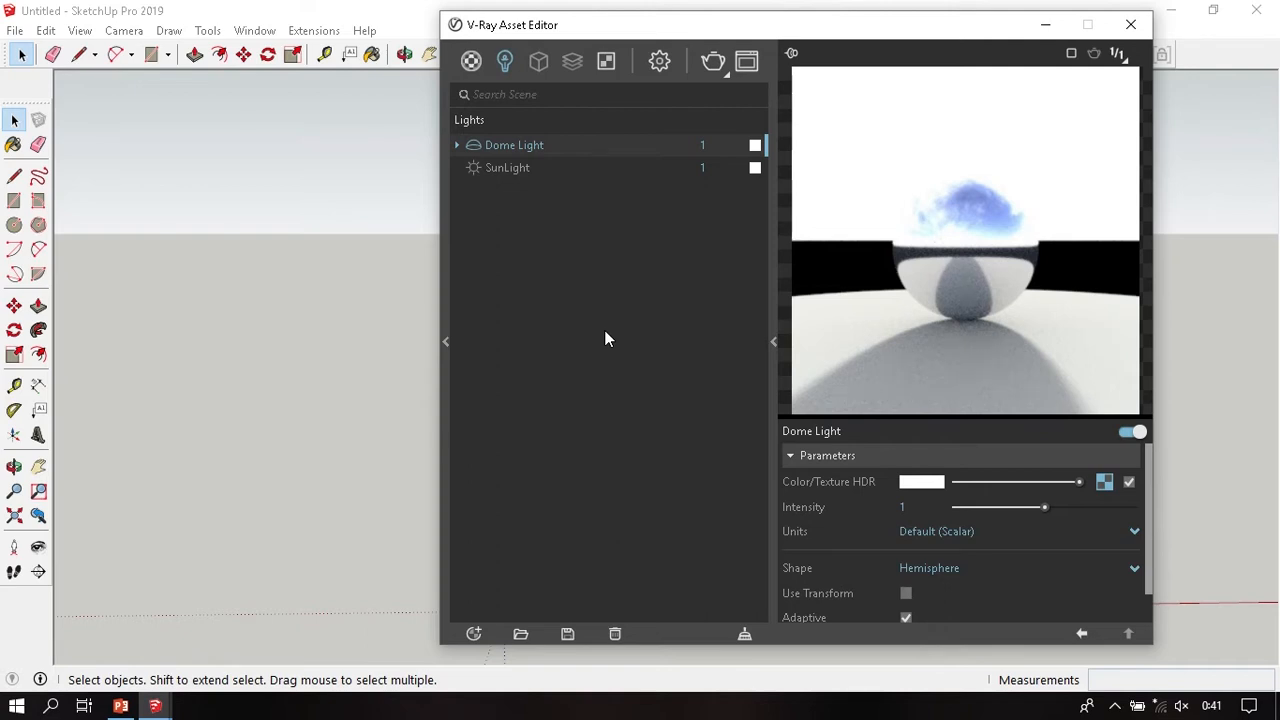
- Load VizPeople_non_commercial_hdr_v1_09.hdr as the dome light's texture bitmap and return to the light's parameters
{"action": "left_click", "coordinate": [1098, 484]}
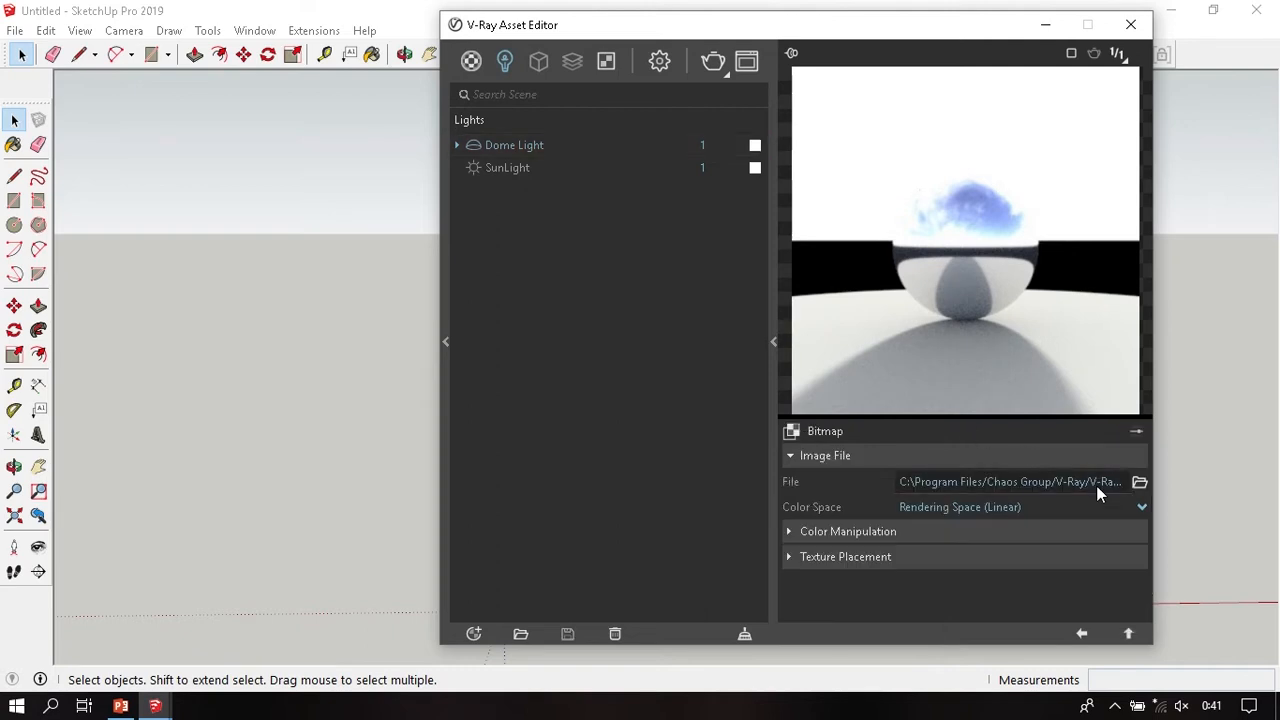
{"action": "left_click", "coordinate": [1140, 482]}
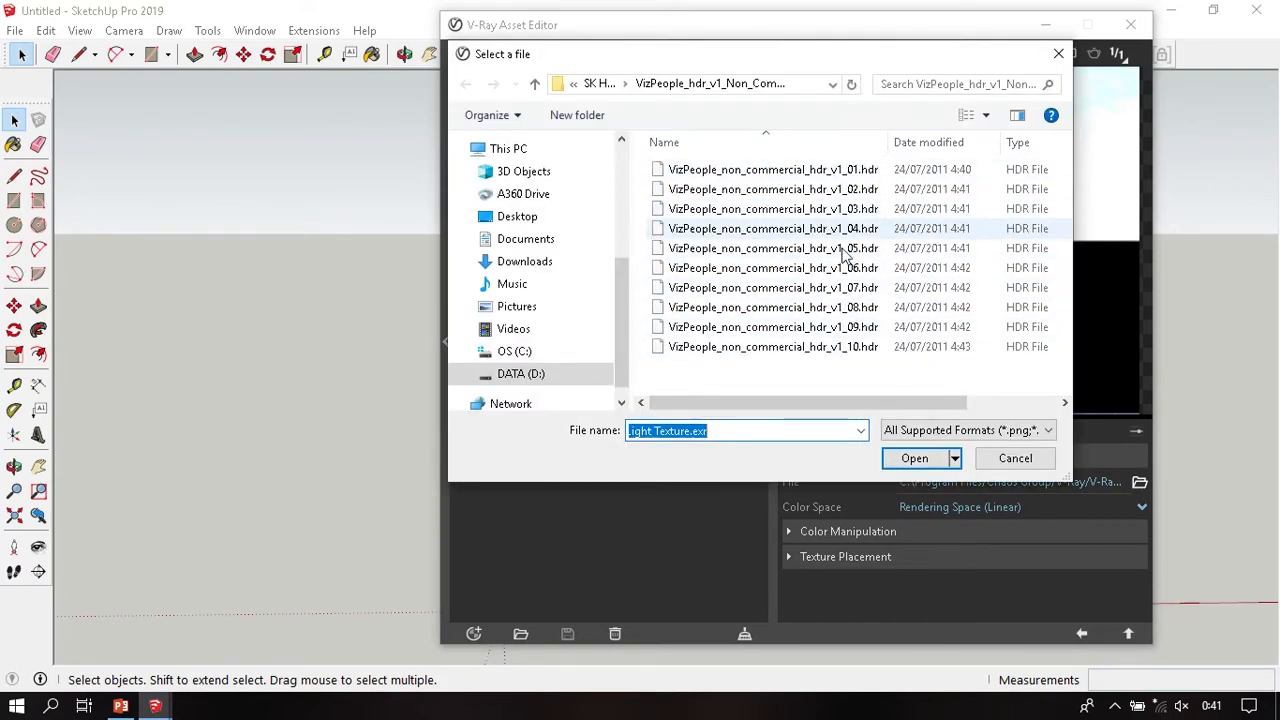
{"action": "left_click", "coordinate": [845, 332]}
{"action": "left_click", "coordinate": [925, 458]}
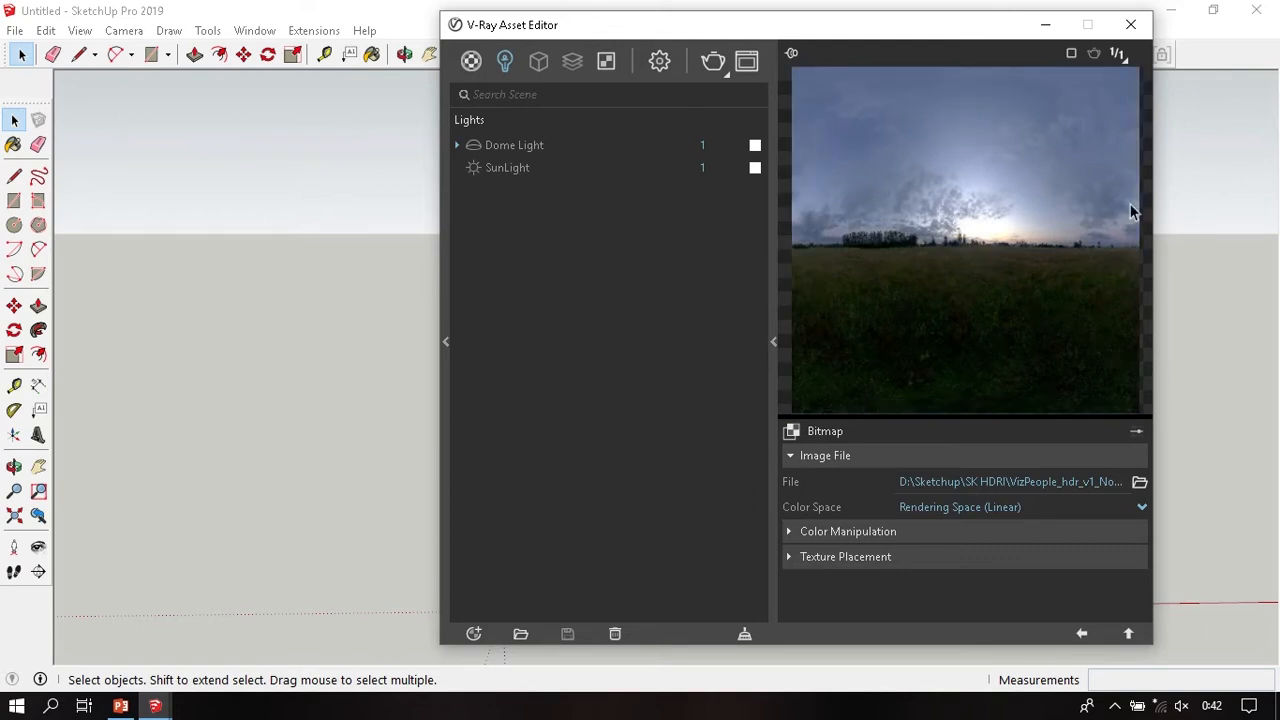
{"action": "left_click", "coordinate": [549, 143]}
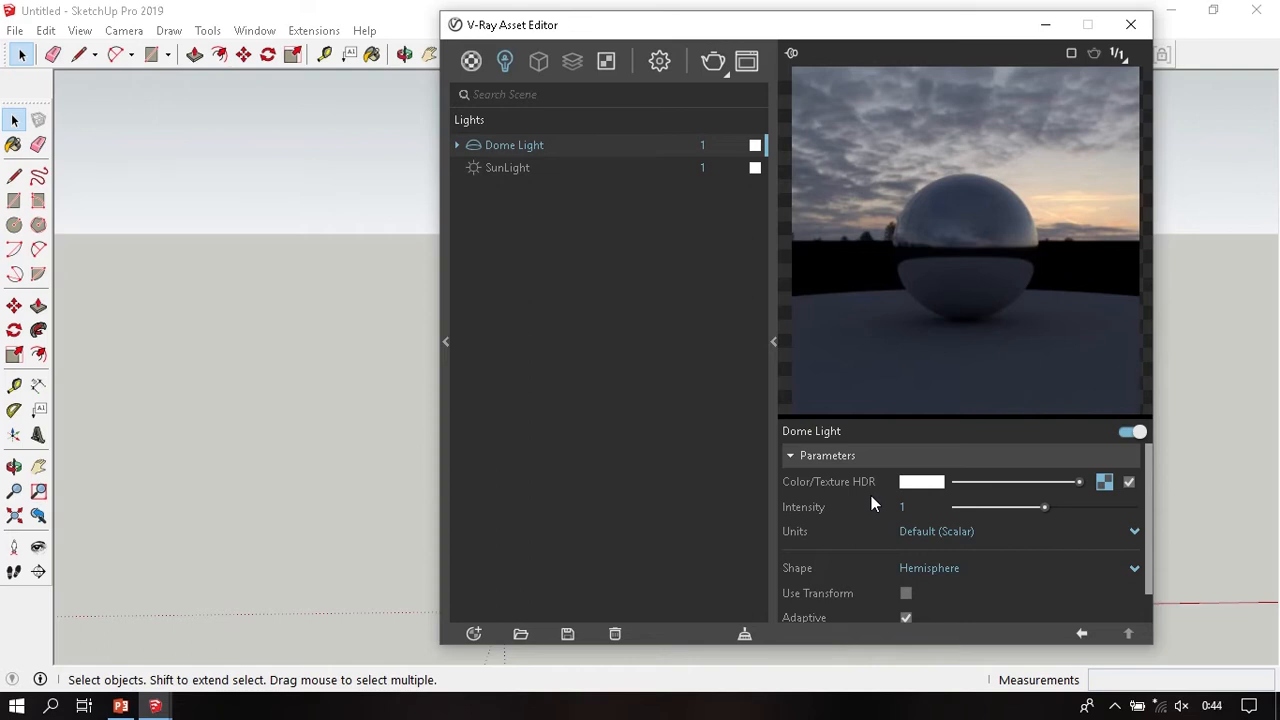
- Set the dome light's color to dark red with the HDR texture switched off, and re-enable the texture
{"action": "left_click", "coordinate": [1129, 482]}
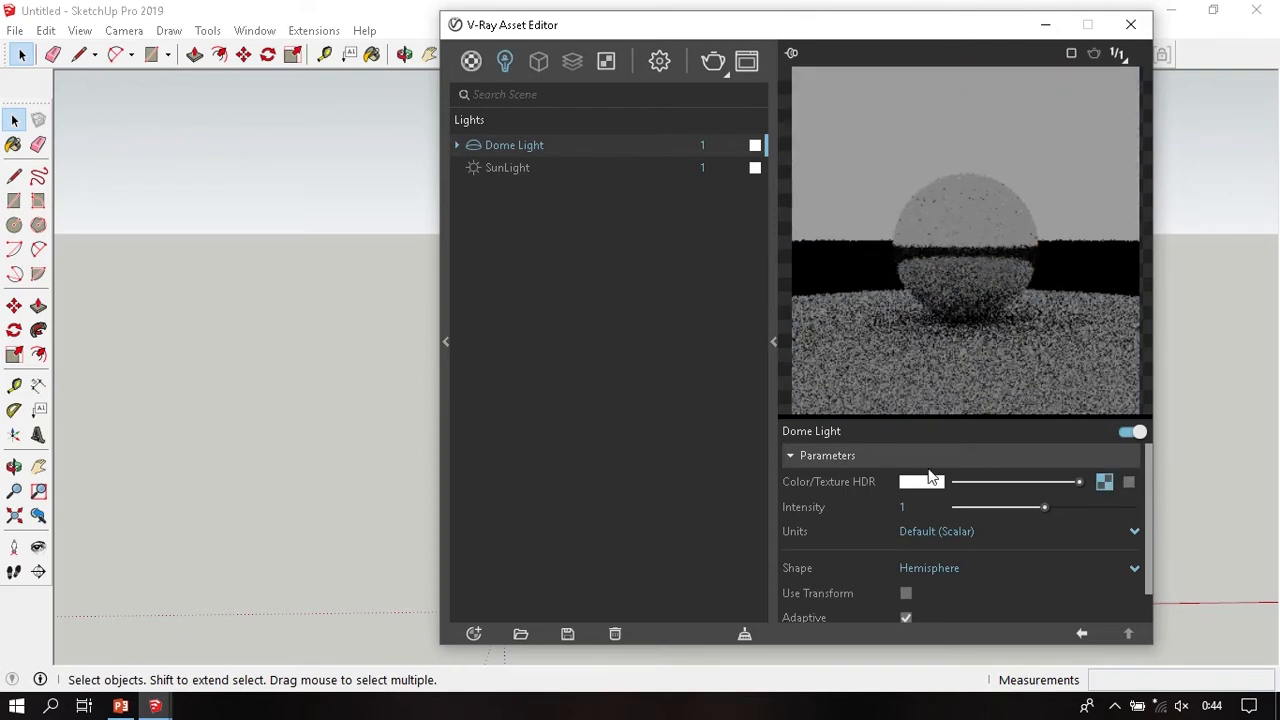
{"action": "left_click", "coordinate": [920, 482]}
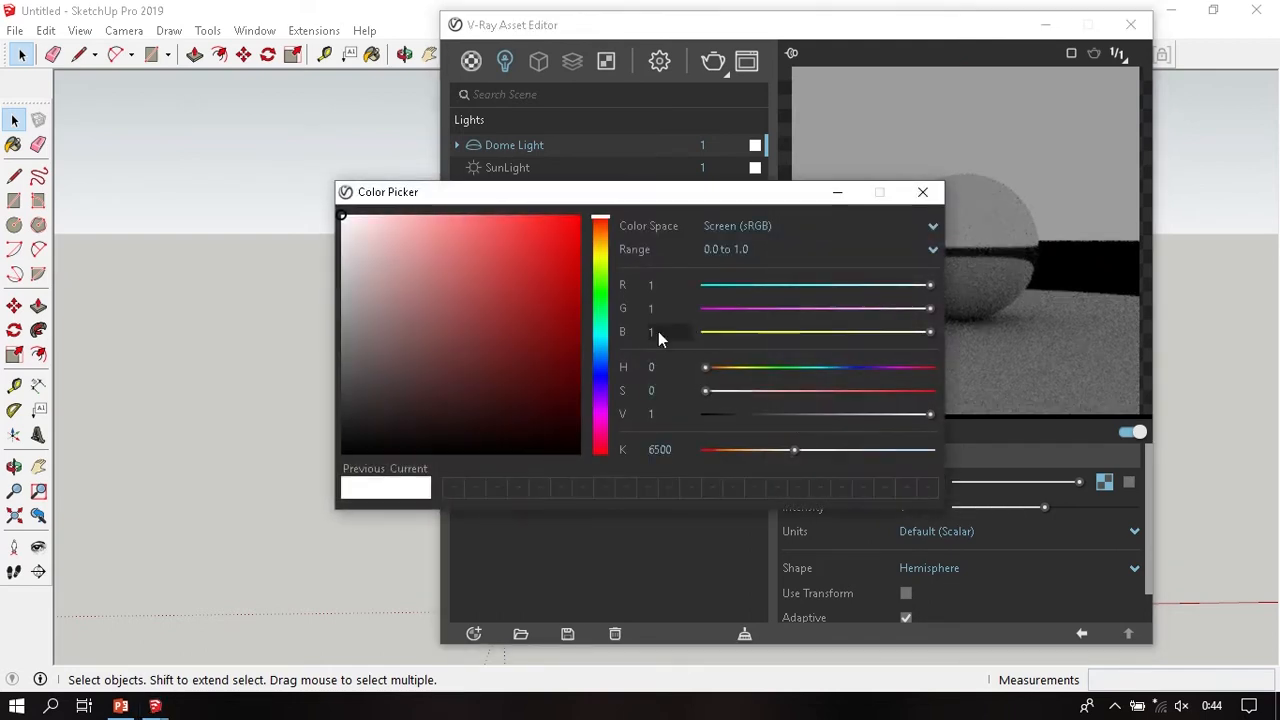
{"action": "left_click_drag", "start_coordinate": [513, 252], "coordinate": [567, 266]}
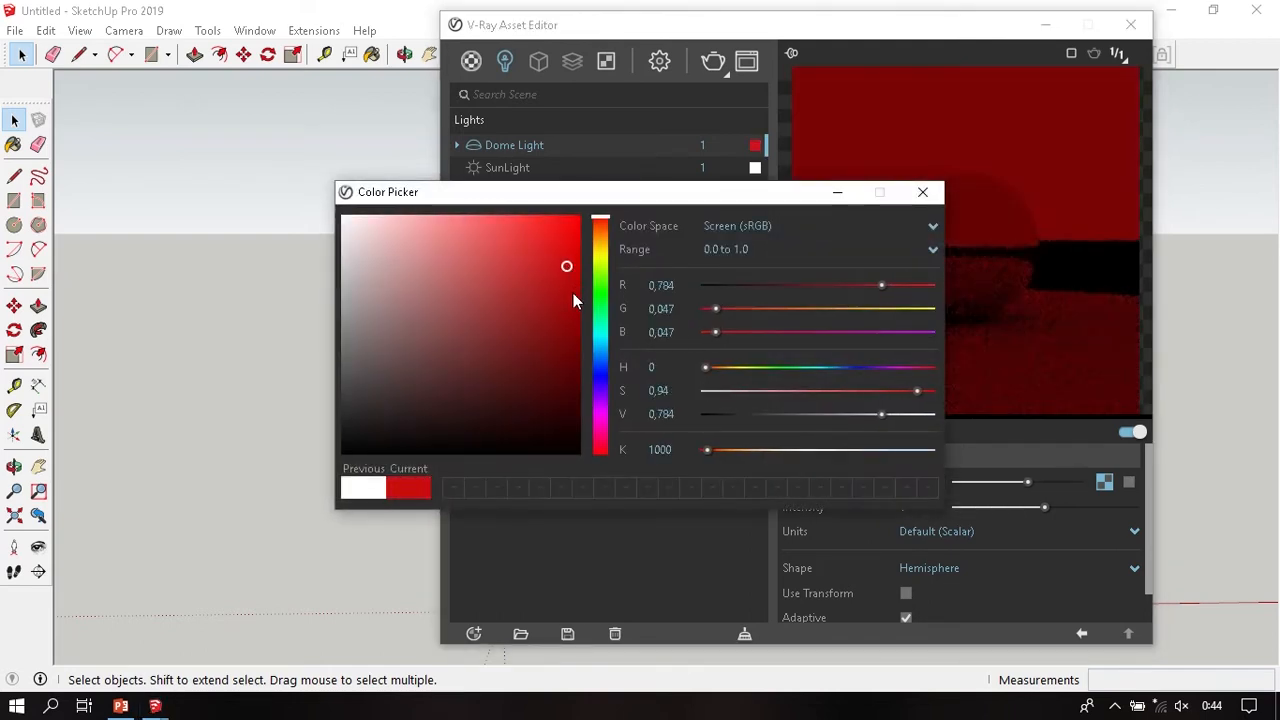
{"action": "left_click", "coordinate": [567, 311]}
{"action": "left_click", "coordinate": [922, 191]}
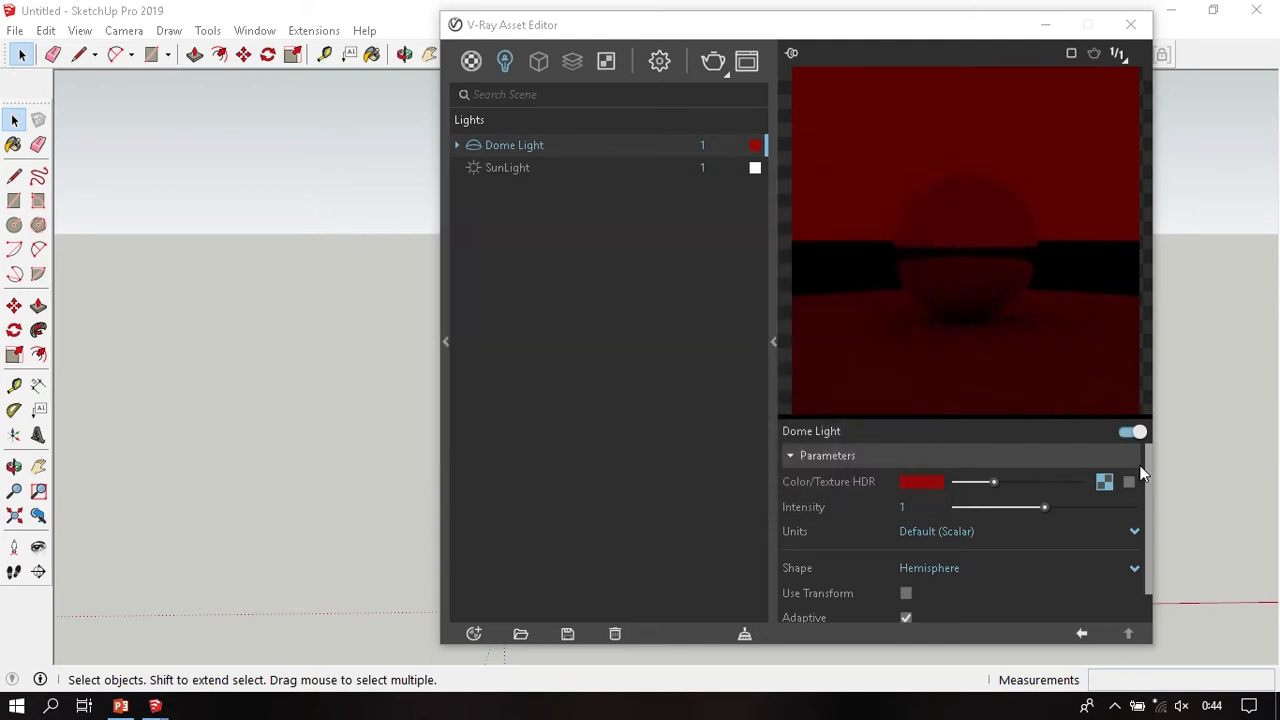
{"action": "left_click", "coordinate": [1130, 483]}
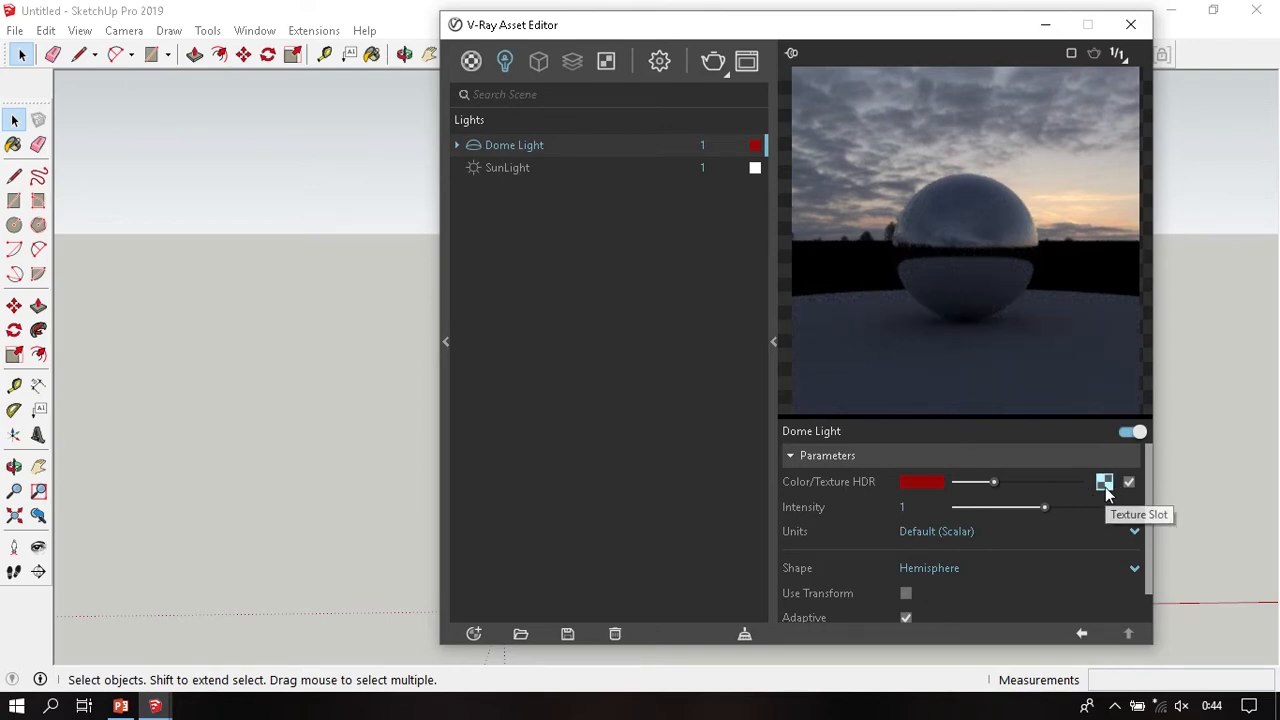
{"action": "left_click", "coordinate": [1104, 483]}
{"action": "left_click", "coordinate": [1140, 483]}
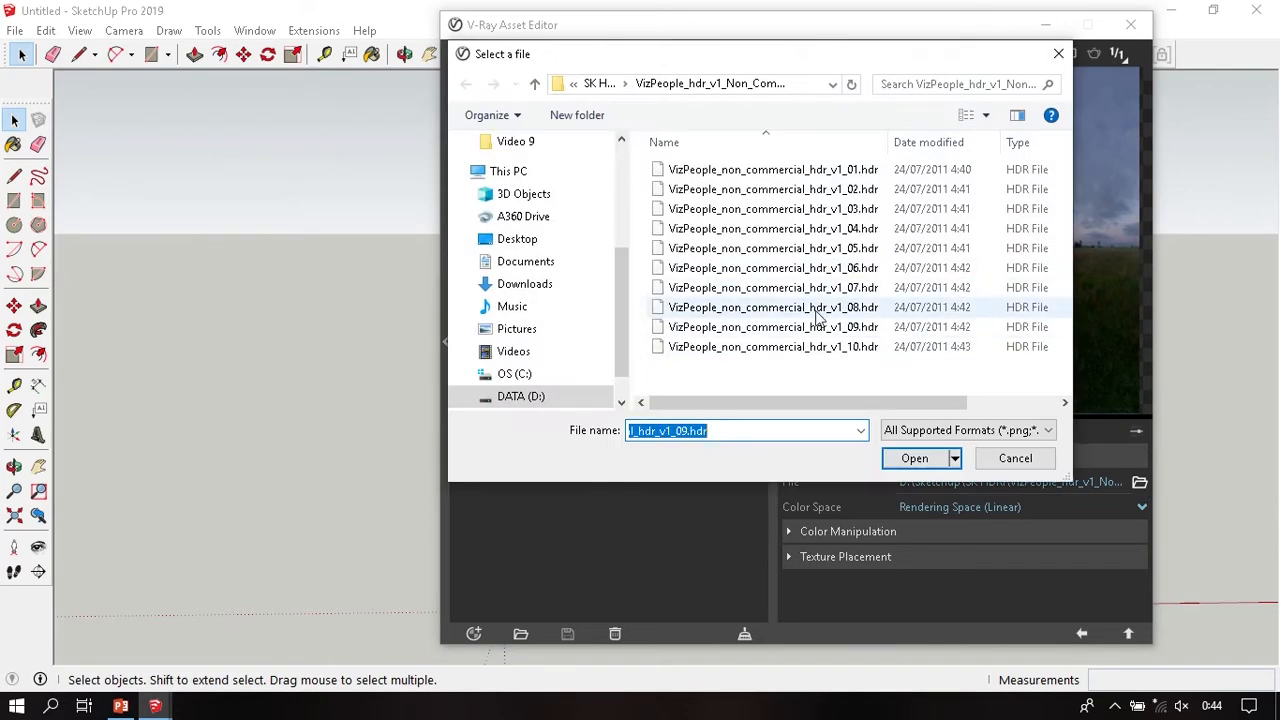
{"action": "left_click", "coordinate": [1000, 458]}
{"action": "left_click", "coordinate": [536, 146]}
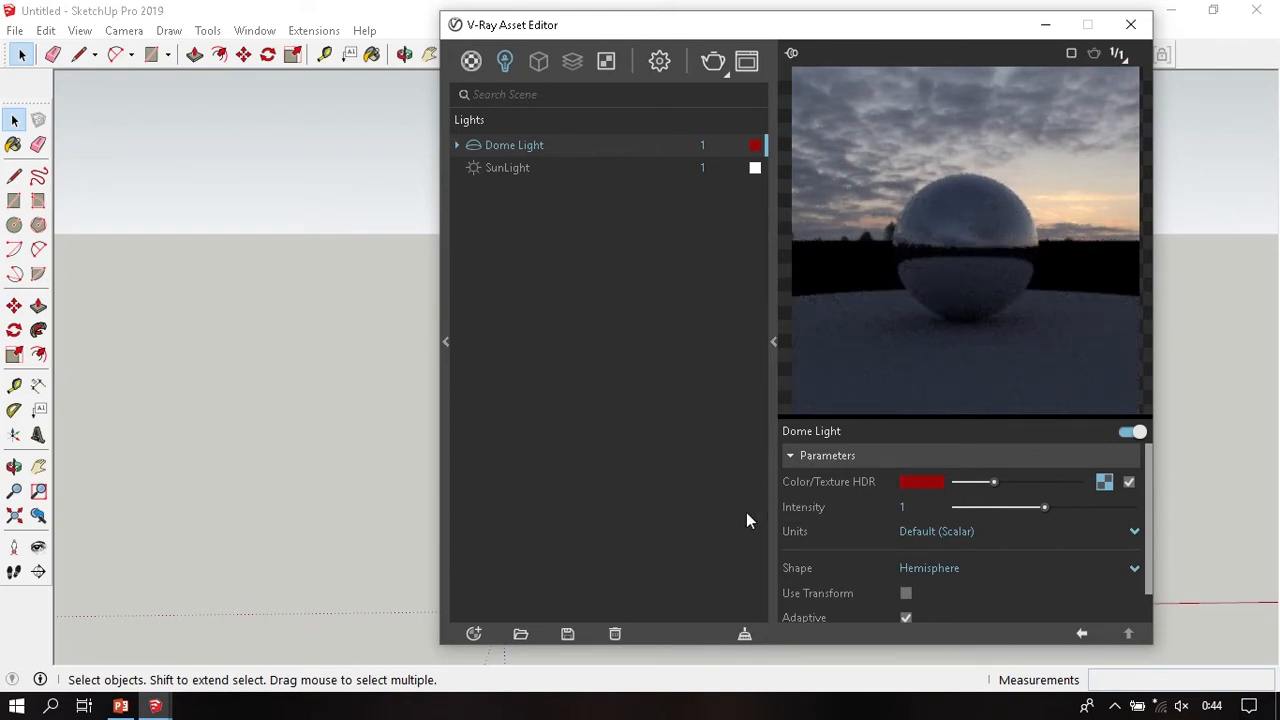
- Set the dome light's intensity to 10
{"action": "left_click", "coordinate": [926, 508]}
{"action": "type", "text": "0"}
{"action": "key", "text": "Return"}
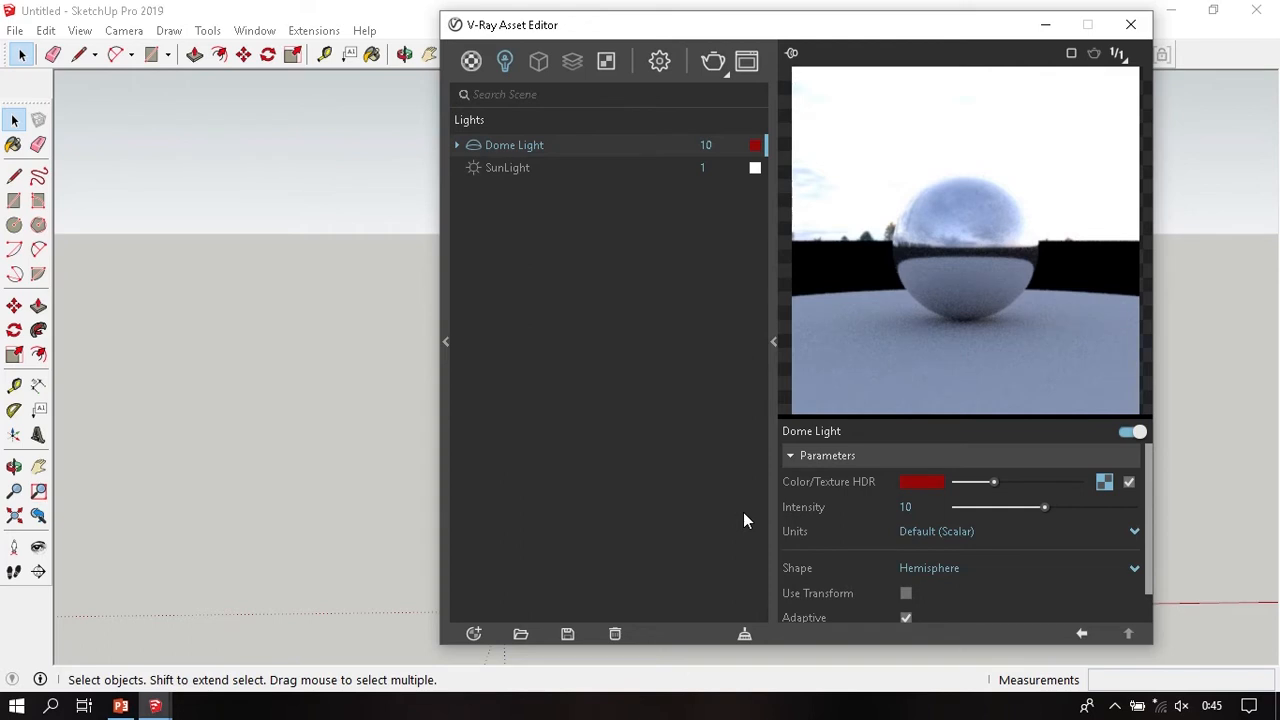
- Compare the Hemisphere and Sphere shapes in the dome light's preview and set the shape to Sphere
{"action": "scroll", "coordinate": [872, 516], "scroll_direction": "down", "scroll_amount": 1}
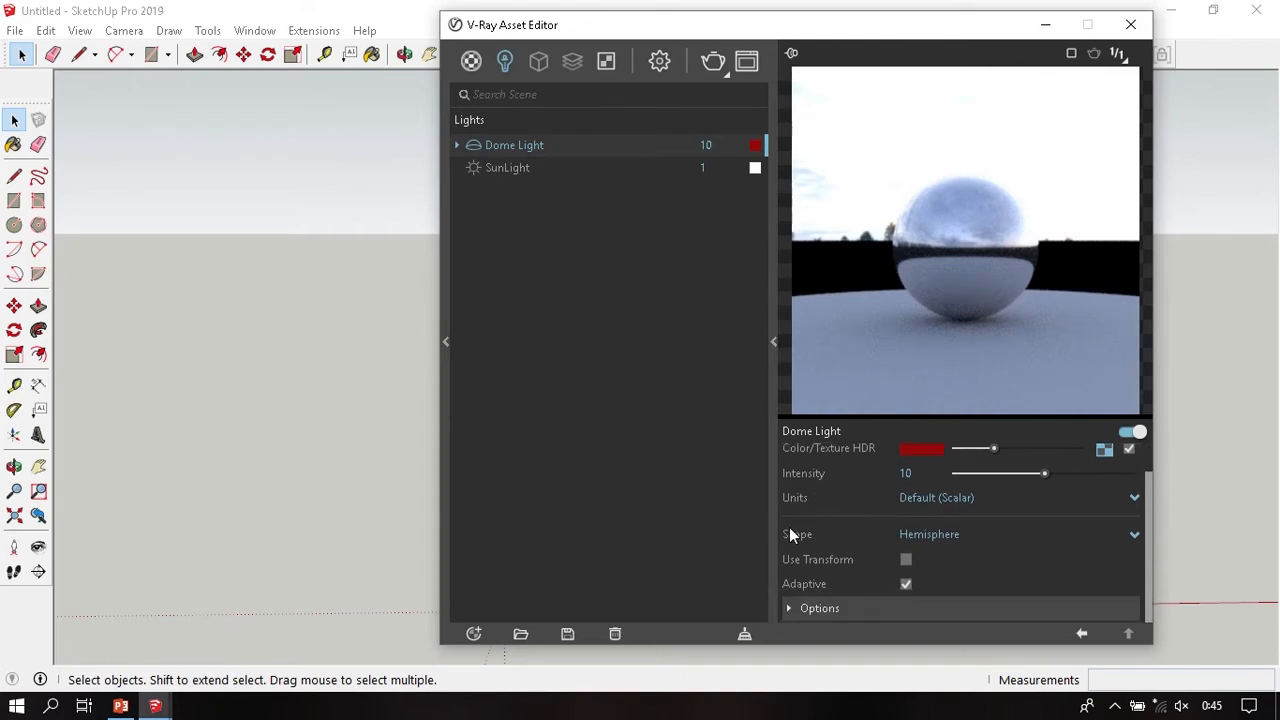
{"action": "left_click", "coordinate": [996, 545]}
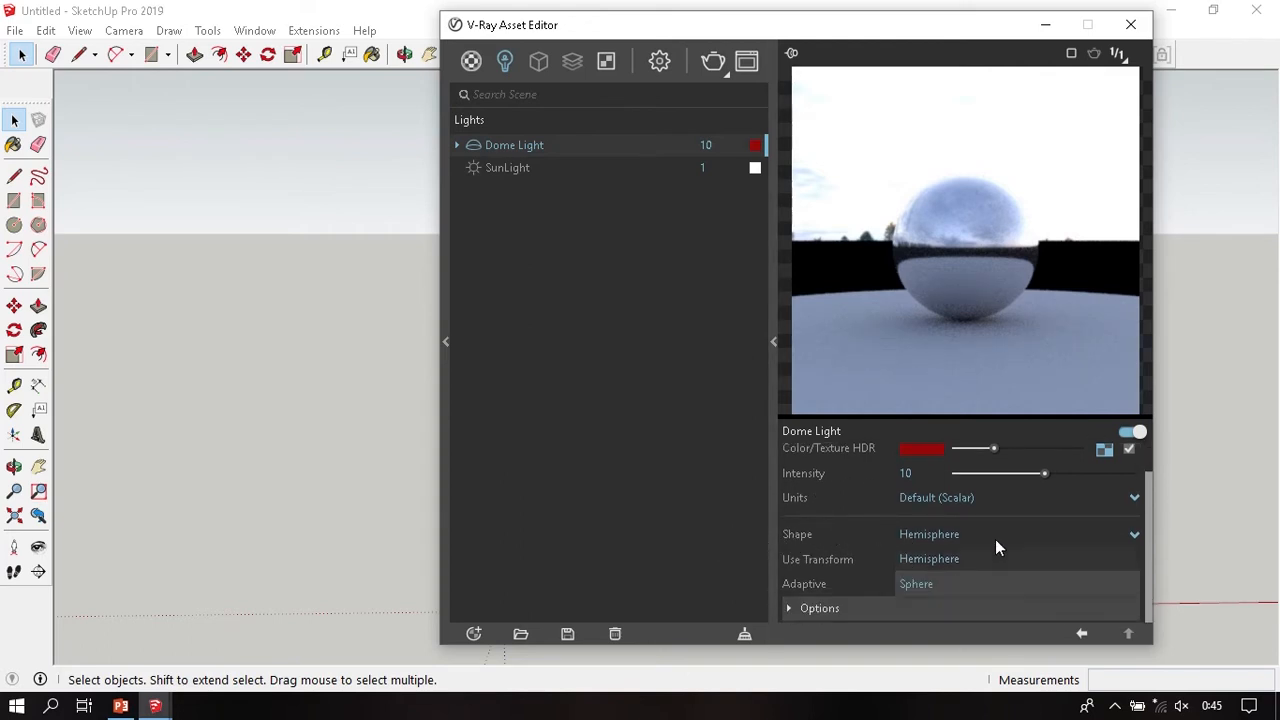
{"action": "left_click", "coordinate": [994, 537]}
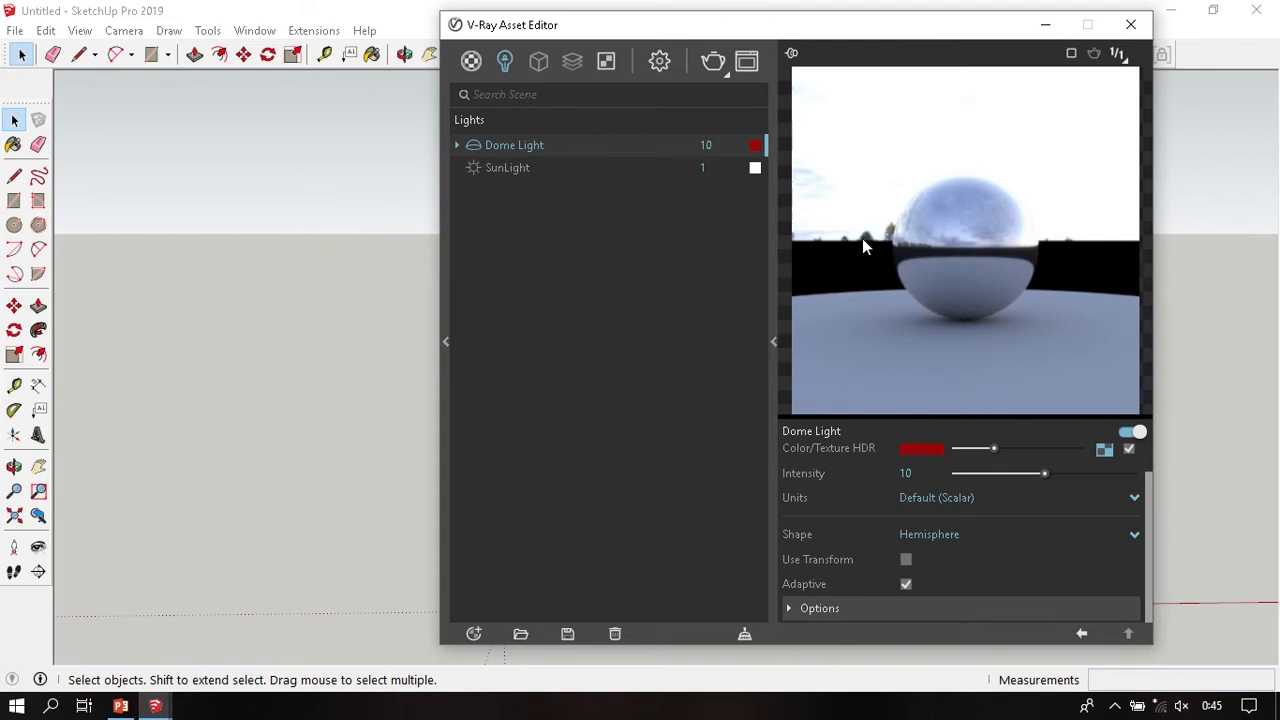
{"action": "left_click", "coordinate": [944, 535]}
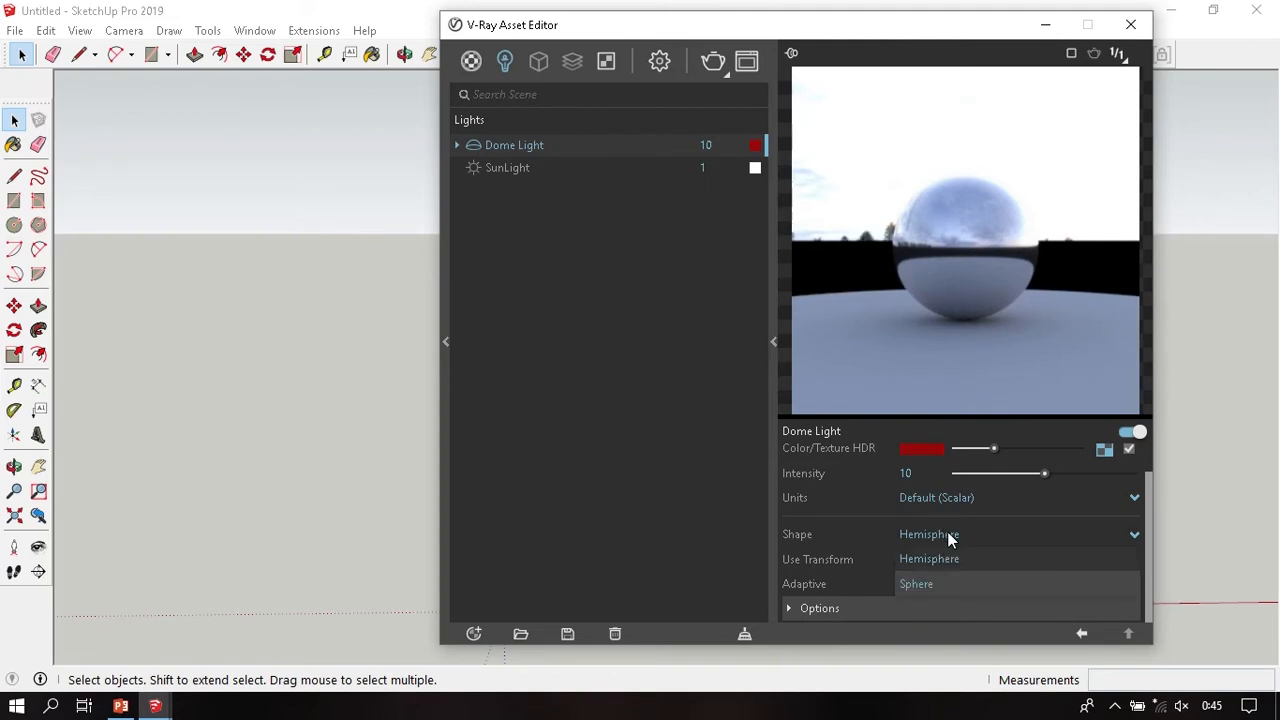
{"action": "left_click", "coordinate": [950, 584]}
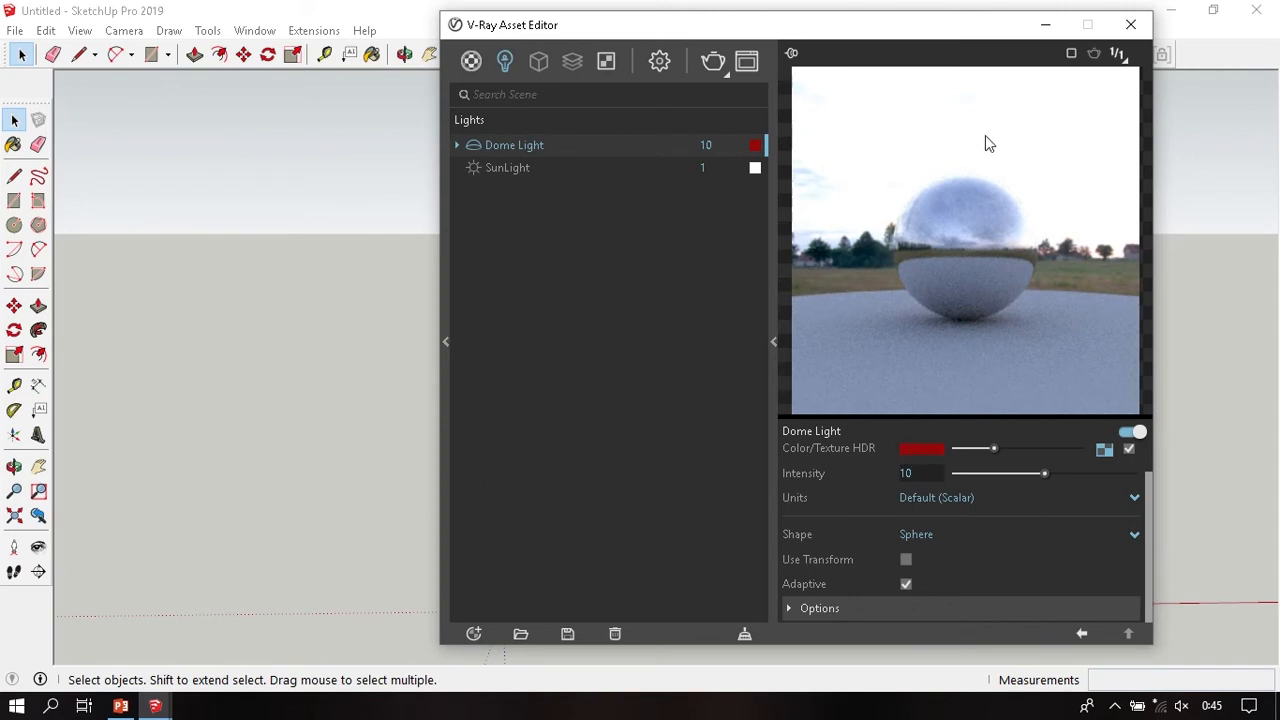
{"action": "left_click", "coordinate": [942, 531]}
{"action": "left_click", "coordinate": [961, 558]}
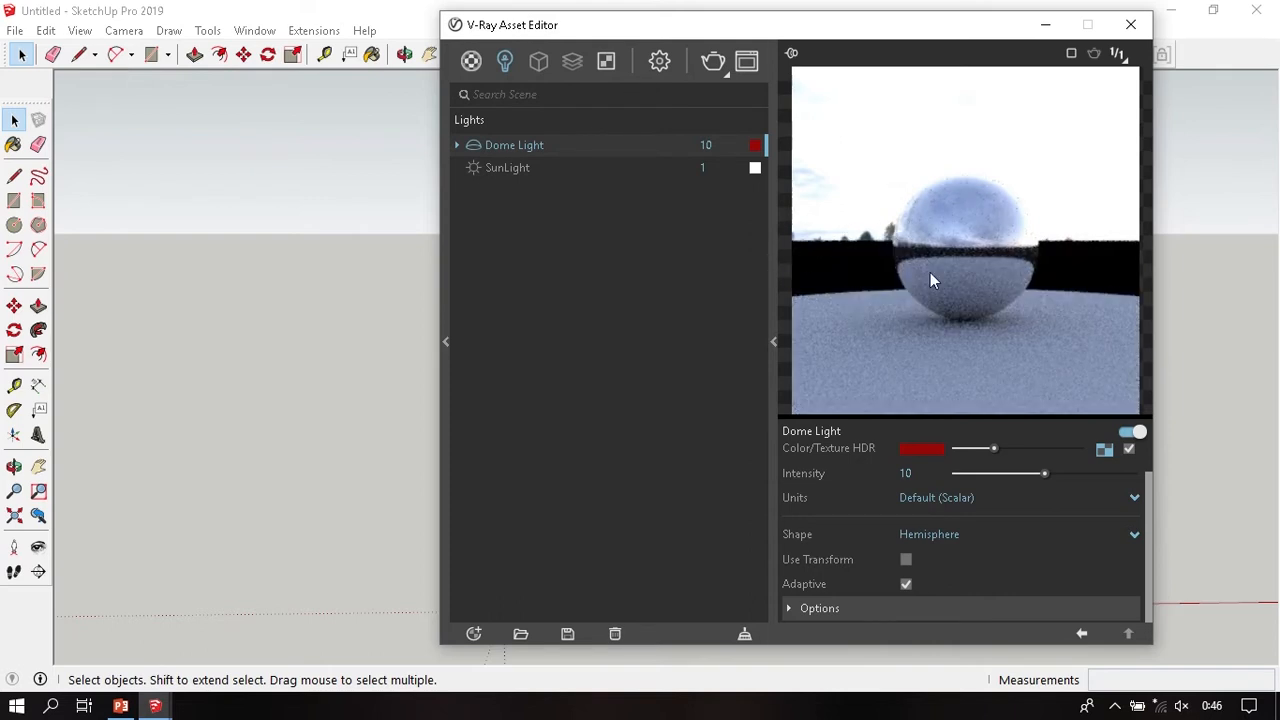
{"action": "left_click", "coordinate": [974, 534]}
{"action": "left_click", "coordinate": [955, 584]}
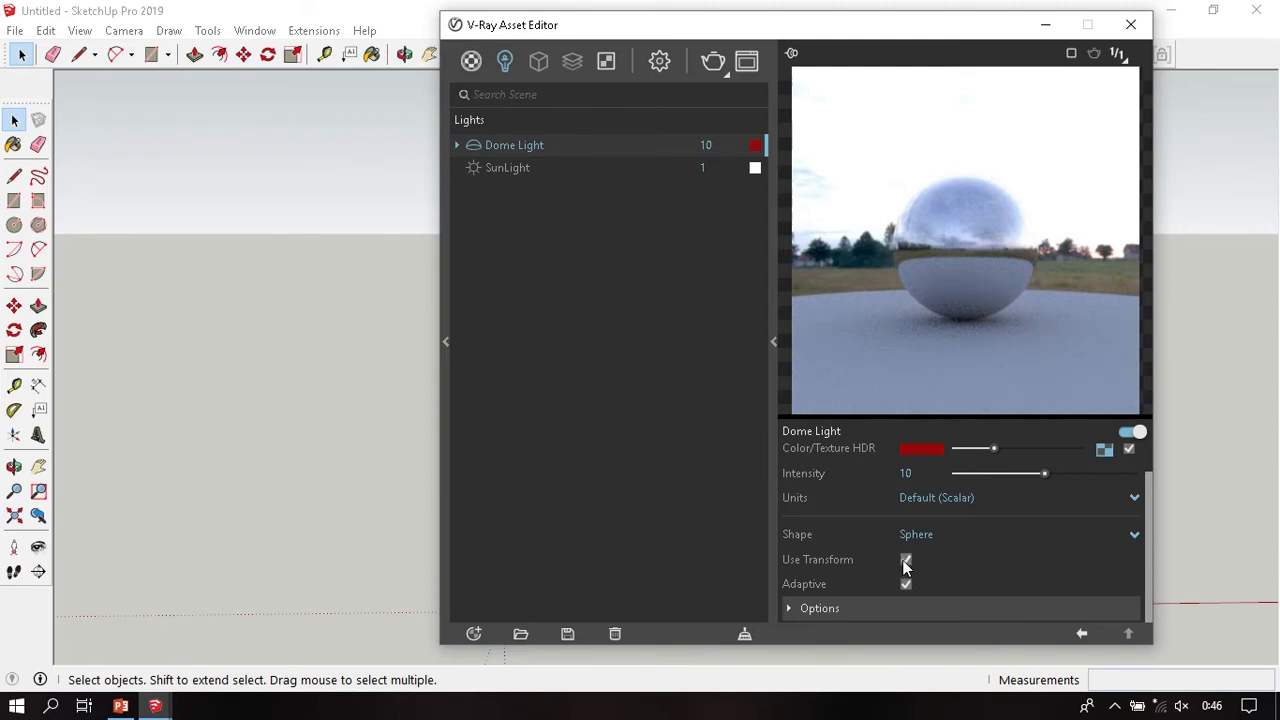
- Toggle Use Transform for the dome light, leave it enabled, and inspect the light's direction arrow in the model
{"action": "mouse_move", "coordinate": [377, 463]}
{"action": "middle_mouse_down"}
{"action": "mouse_move", "coordinate": [266, 434]}
{"action": "mouse_move", "coordinate": [86, 514]}
{"action": "mouse_move", "coordinate": [291, 300]}
{"action": "mouse_move", "coordinate": [318, 430]}
{"action": "mouse_move", "coordinate": [286, 441]}
{"action": "middle_mouse_up"}
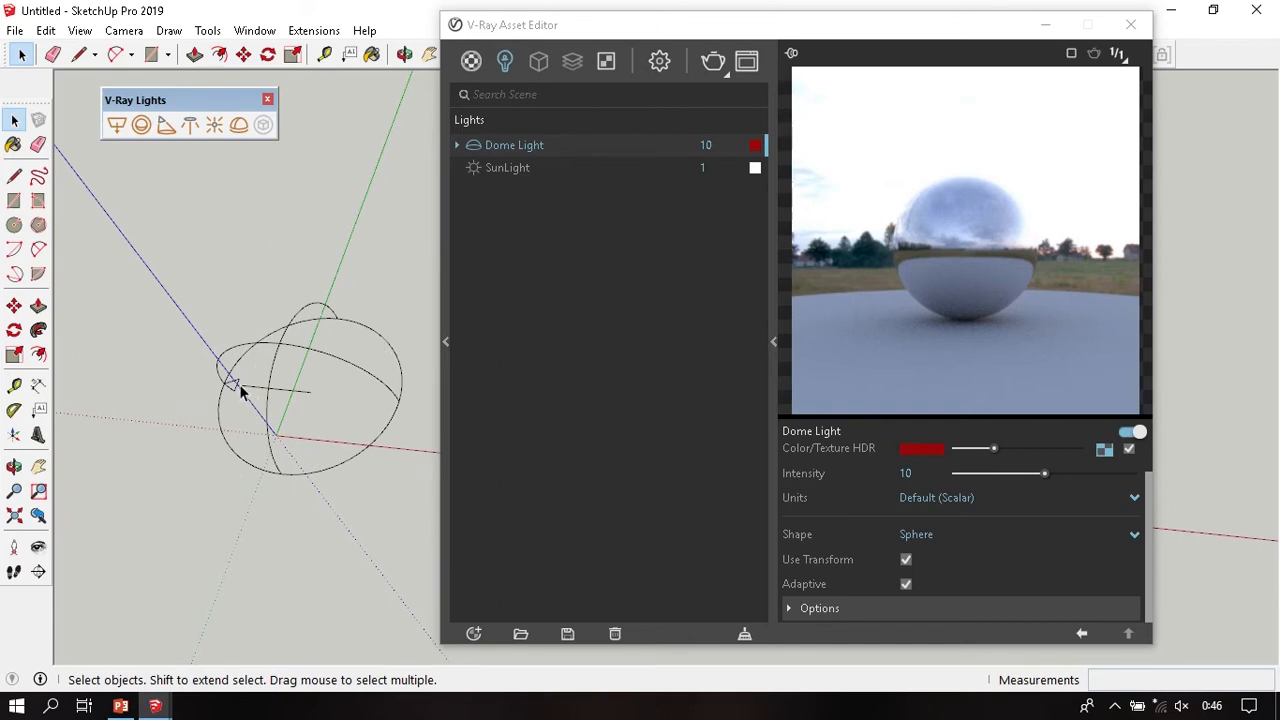
{"action": "left_click", "coordinate": [907, 562]}
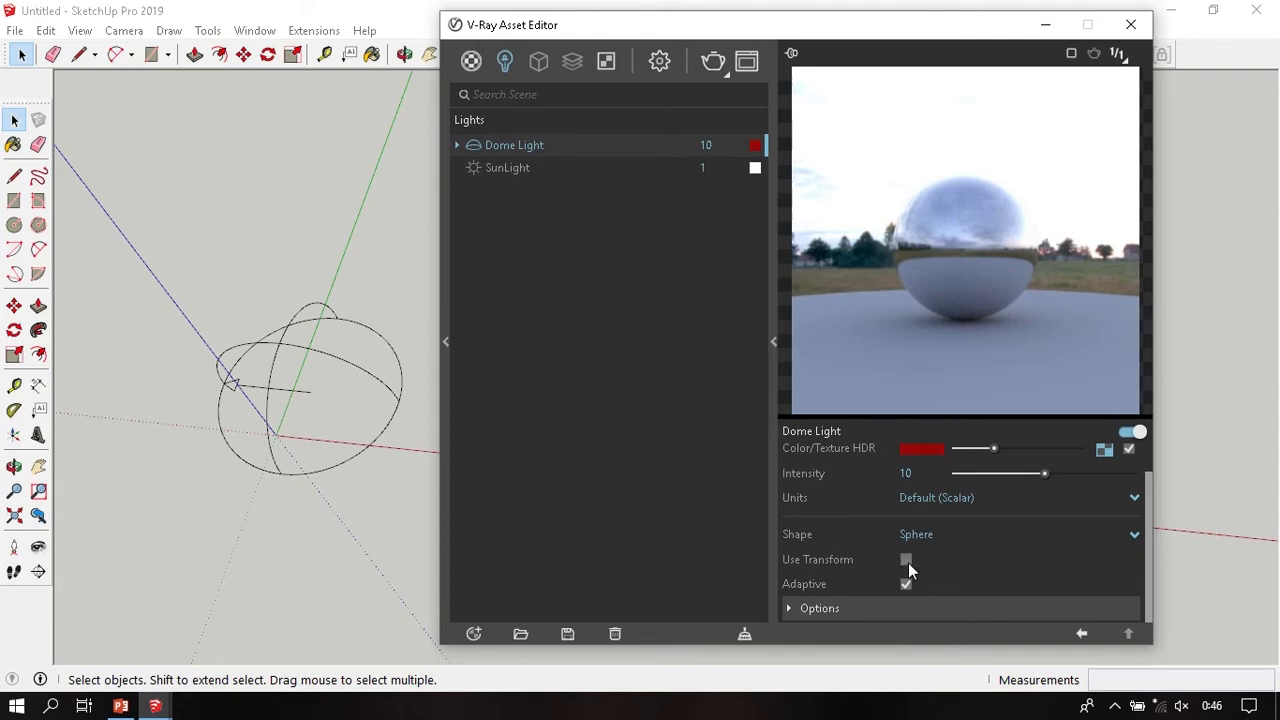
{"action": "mouse_move", "coordinate": [290, 363]}
{"action": "middle_mouse_down"}
{"action": "mouse_move", "coordinate": [366, 149]}
{"action": "mouse_move", "coordinate": [200, 453]}
{"action": "mouse_move", "coordinate": [234, 380]}
{"action": "mouse_move", "coordinate": [240, 466]}
{"action": "mouse_move", "coordinate": [300, 466]}
{"action": "mouse_move", "coordinate": [312, 543]}
{"action": "mouse_move", "coordinate": [369, 540]}
{"action": "mouse_move", "coordinate": [349, 429]}
{"action": "mouse_move", "coordinate": [371, 391]}
{"action": "mouse_move", "coordinate": [375, 410]}
{"action": "middle_mouse_up"}
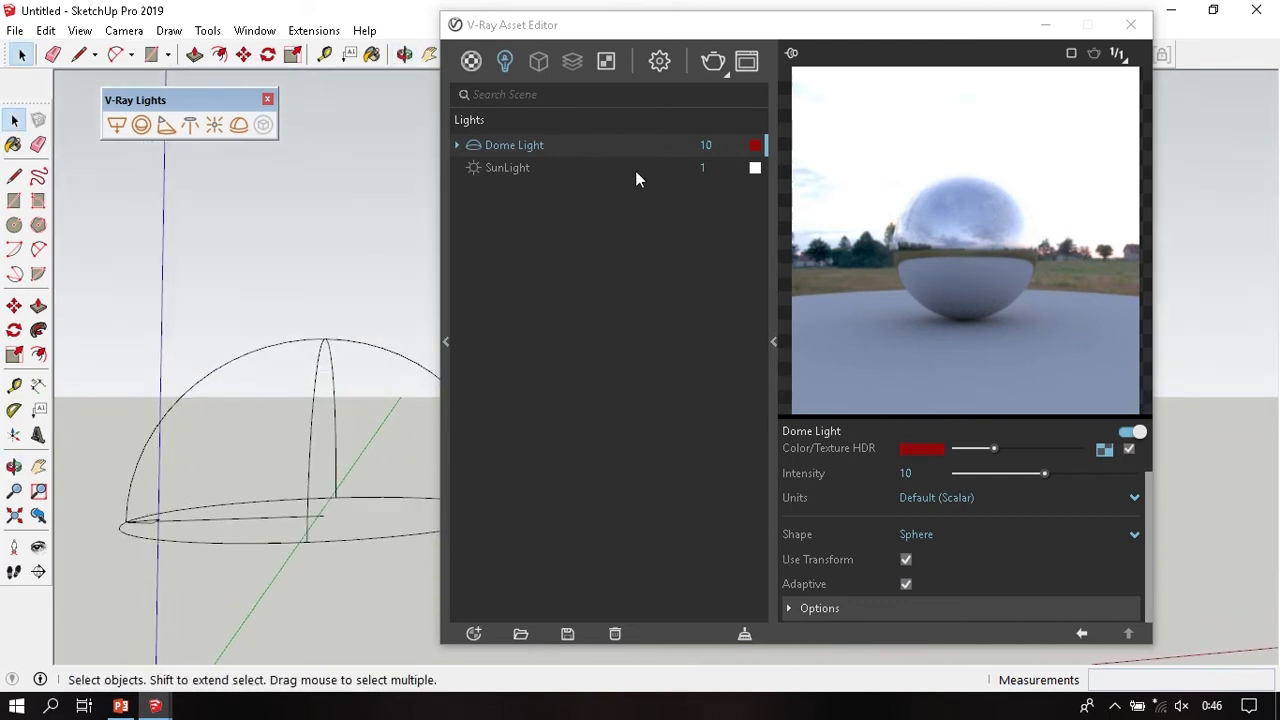
- Render the scene and define a render region covering about the left half of the image
{"action": "left_click", "coordinate": [711, 80]}
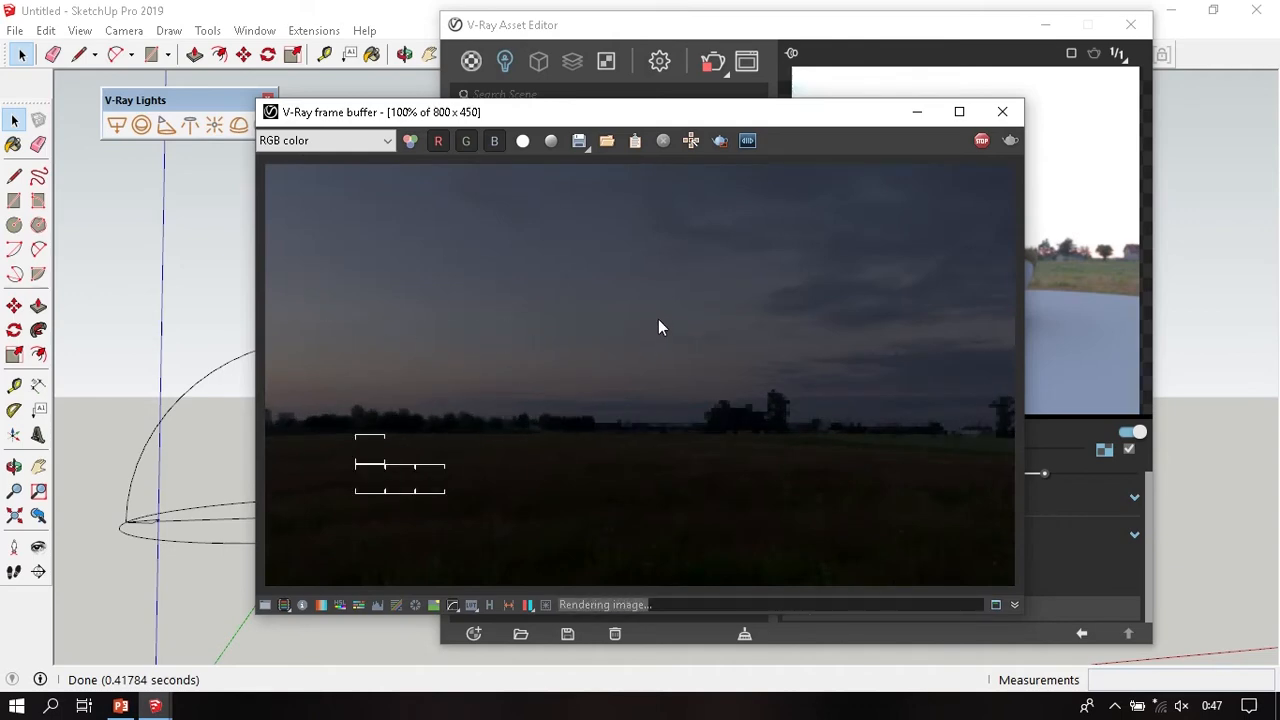
{"action": "left_click", "coordinate": [721, 148]}
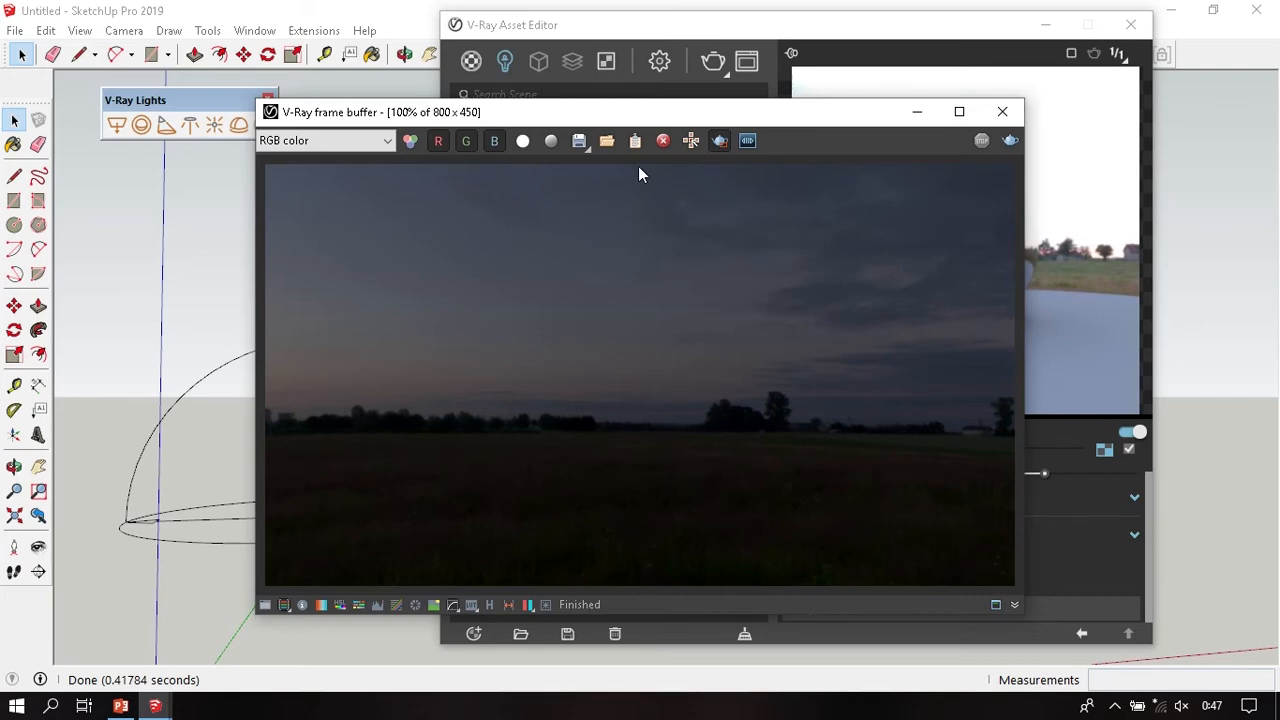
{"action": "left_click_drag", "start_coordinate": [638, 166], "coordinate": [256, 595]}
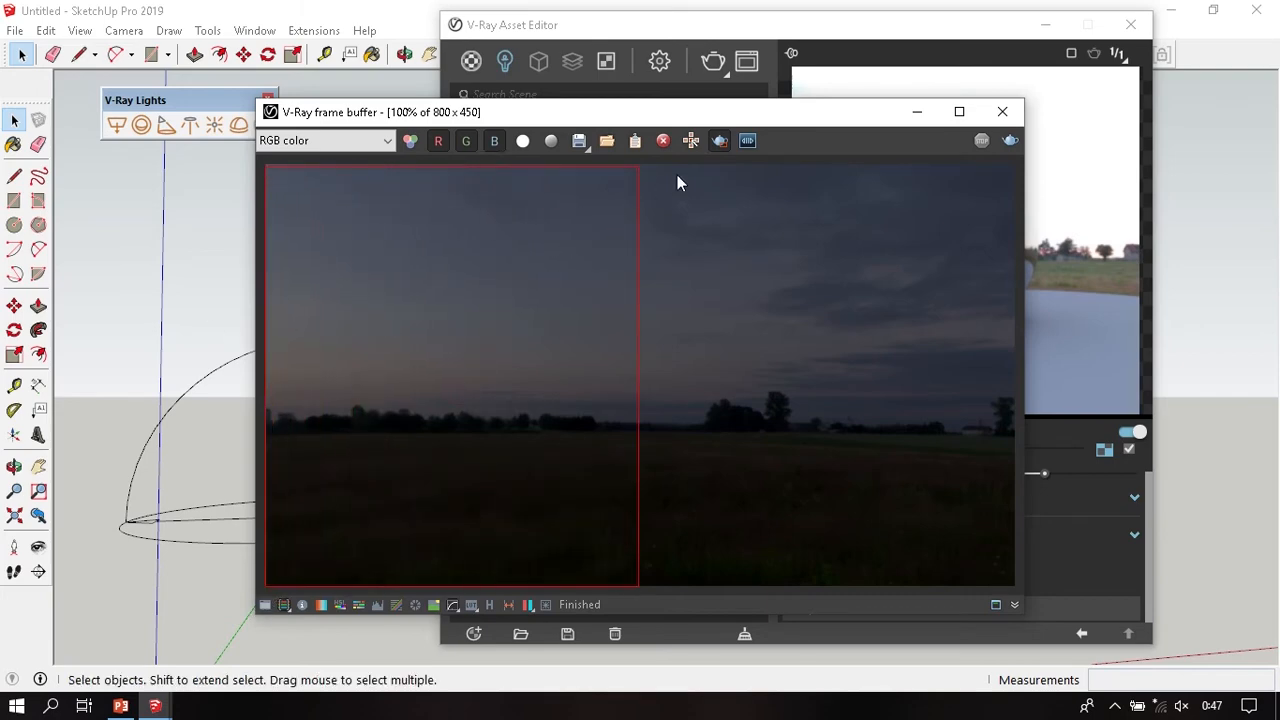
- Rotate the dome light about 60° around its vertical axis and render the region again
{"action": "mouse_move", "coordinate": [157, 325]}
{"action": "middle_mouse_down"}
{"action": "mouse_move", "coordinate": [137, 331]}
{"action": "mouse_move", "coordinate": [117, 520]}
{"action": "mouse_move", "coordinate": [171, 463]}
{"action": "mouse_move", "coordinate": [100, 503]}
{"action": "mouse_move", "coordinate": [214, 391]}
{"action": "middle_mouse_up"}
{"action": "left_click", "coordinate": [163, 465]}
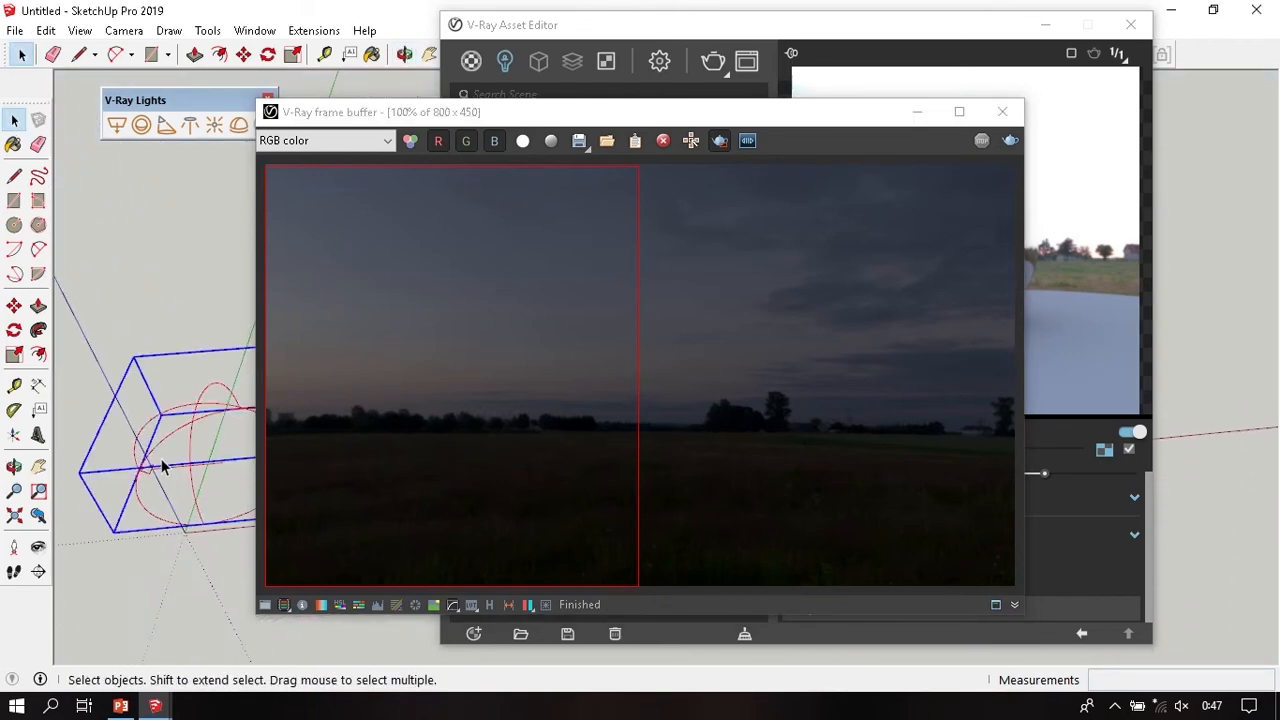
{"action": "middle_click_drag", "start_coordinate": [161, 457], "coordinate": [141, 530]}
{"action": "key", "text": "m"}
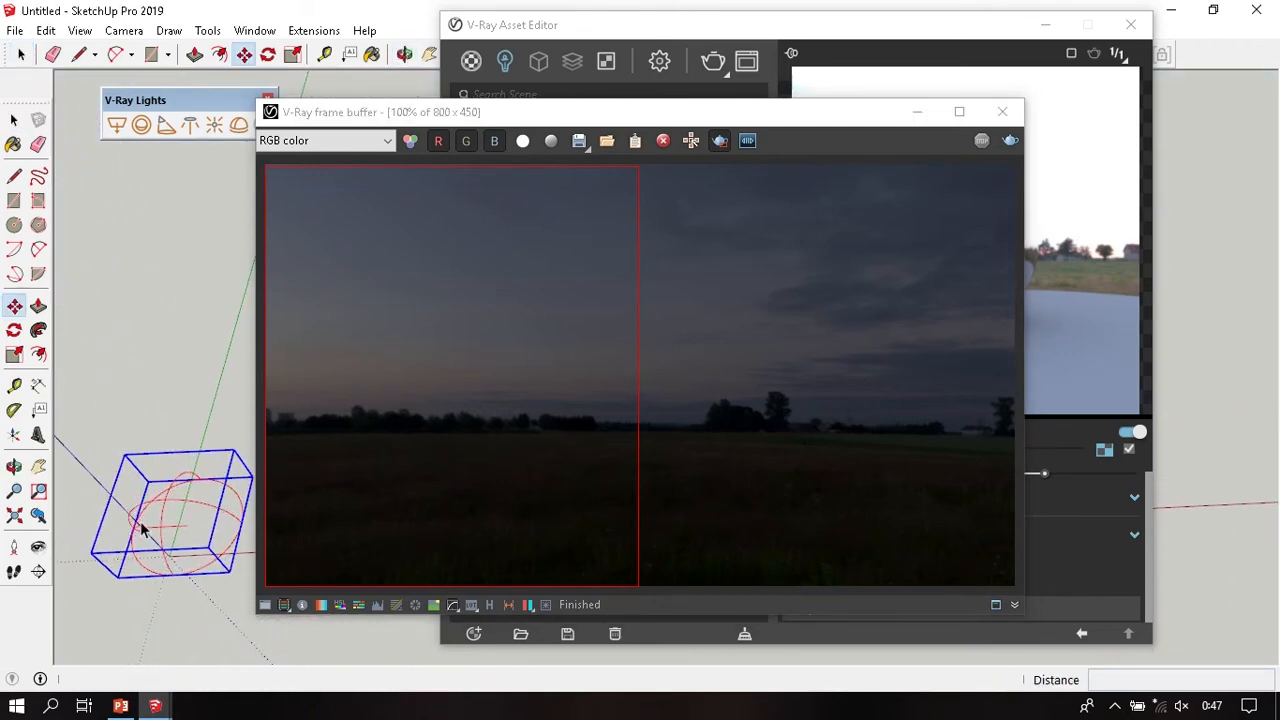
{"action": "left_click", "coordinate": [125, 520]}
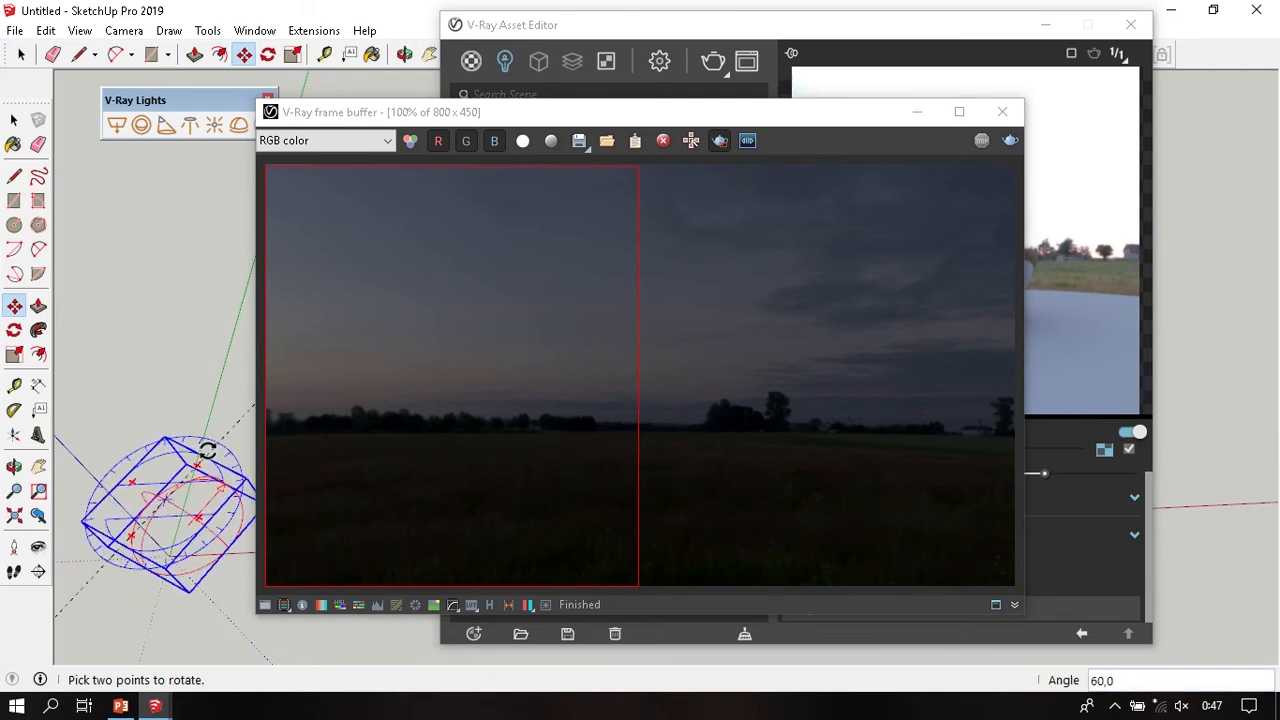
{"action": "left_click", "coordinate": [207, 451]}
{"action": "key", "text": "space"}
{"action": "left_click", "coordinate": [157, 557]}
{"action": "mouse_move", "coordinate": [157, 557]}
{"action": "middle_mouse_down"}
{"action": "mouse_move", "coordinate": [154, 394]}
{"action": "mouse_move", "coordinate": [145, 505]}
{"action": "mouse_move", "coordinate": [280, 577]}
{"action": "mouse_move", "coordinate": [220, 491]}
{"action": "mouse_move", "coordinate": [103, 514]}
{"action": "mouse_move", "coordinate": [148, 497]}
{"action": "mouse_move", "coordinate": [190, 520]}
{"action": "middle_mouse_up"}
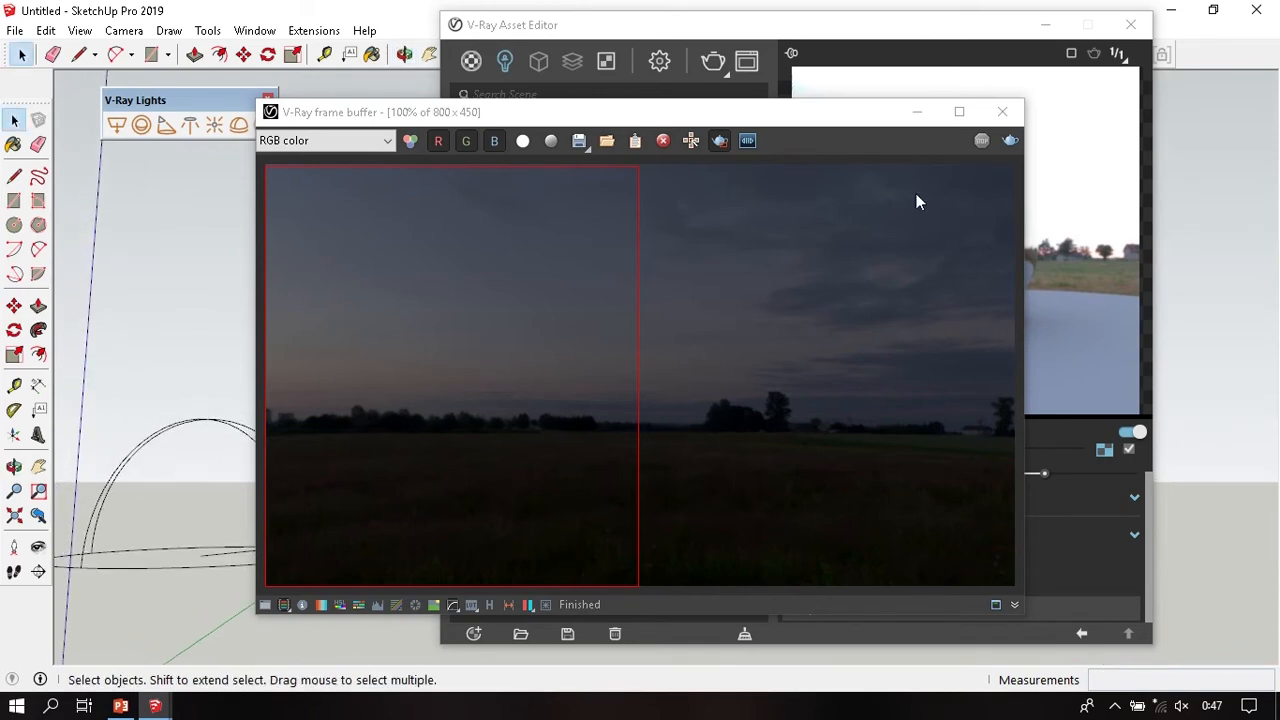
{"action": "left_click", "coordinate": [1011, 141]}
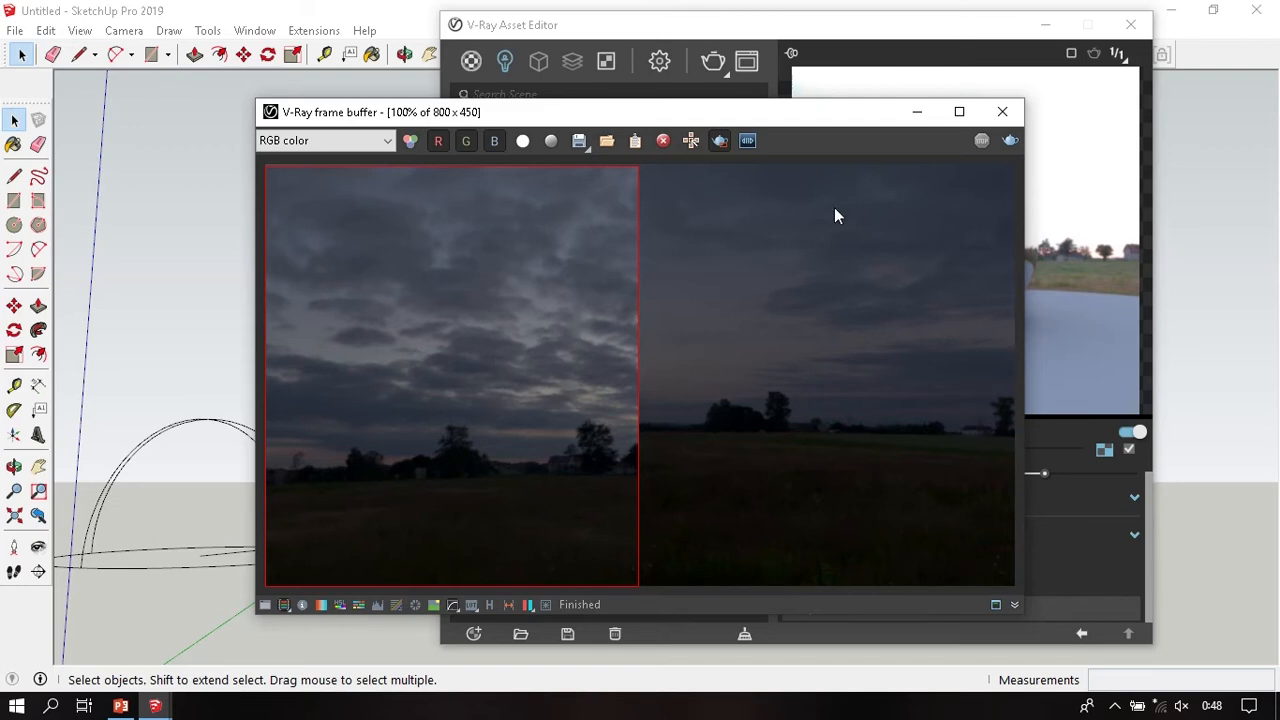
- Turn off the render region in the V-Ray frame buffer and close the frame buffer
{"action": "left_click_drag", "start_coordinate": [837, 126], "coordinate": [540, 52]}
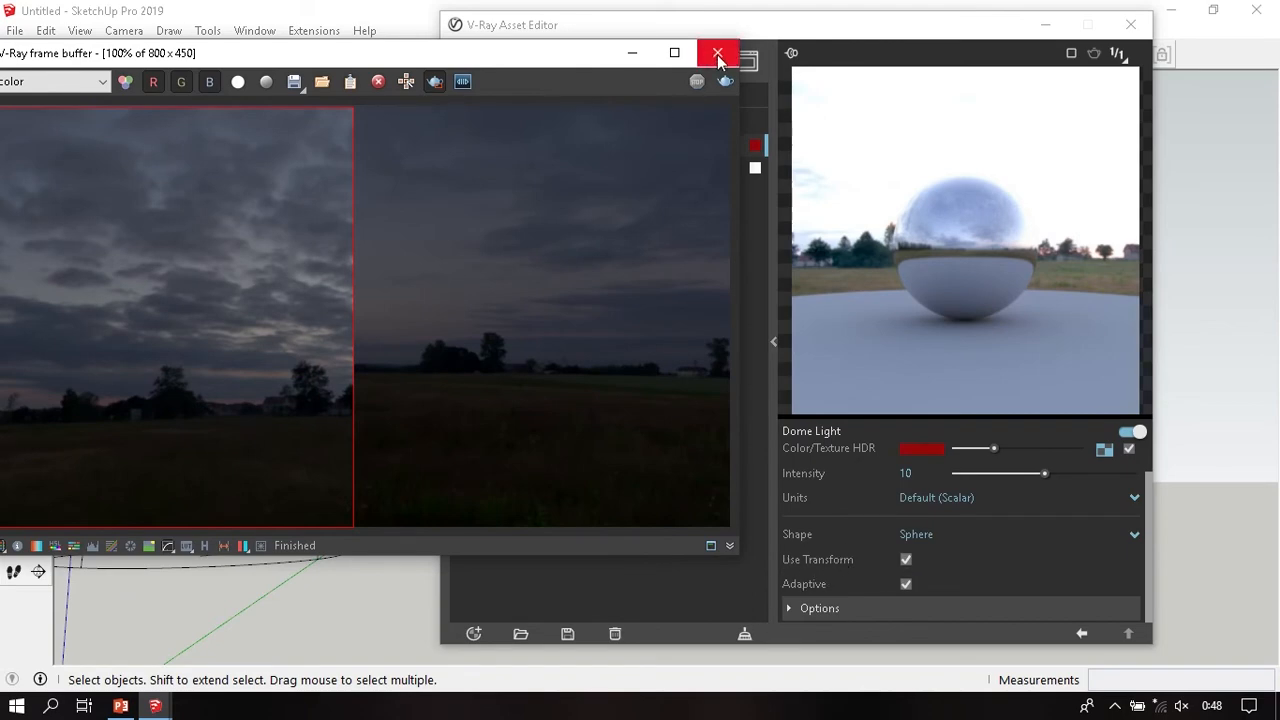
{"action": "left_click", "coordinate": [433, 82]}
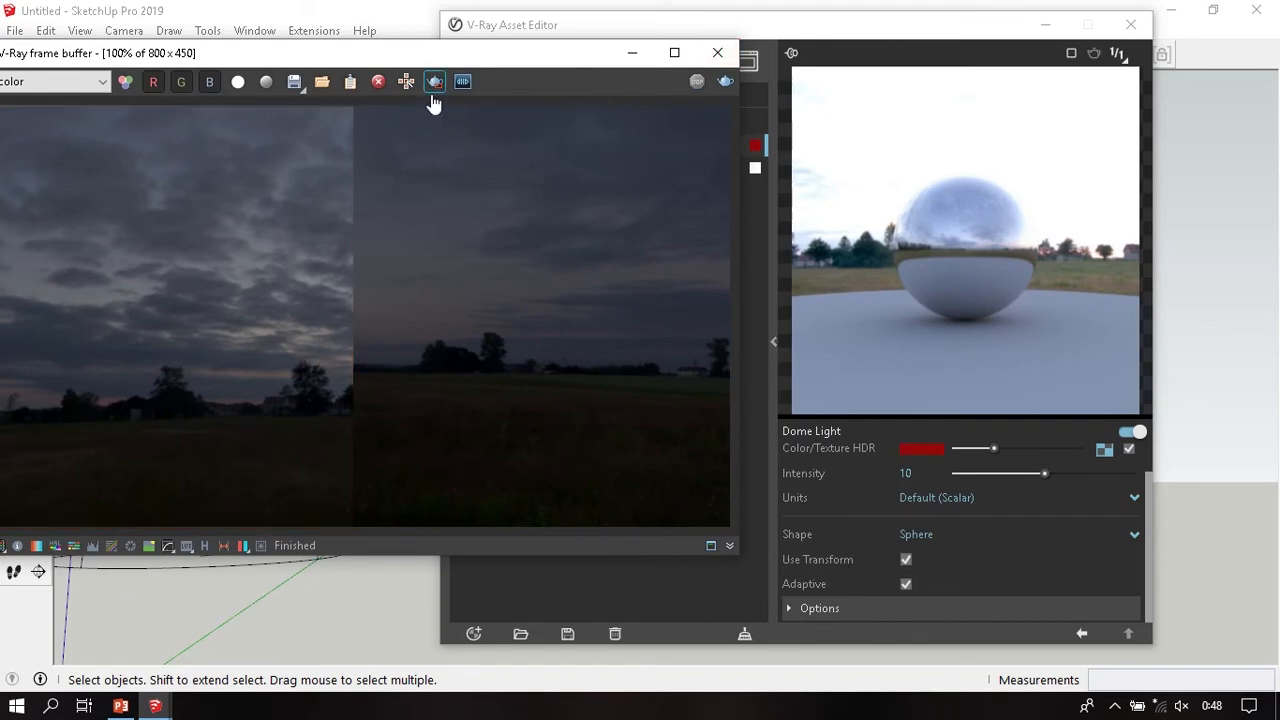
{"action": "left_click", "coordinate": [718, 53]}
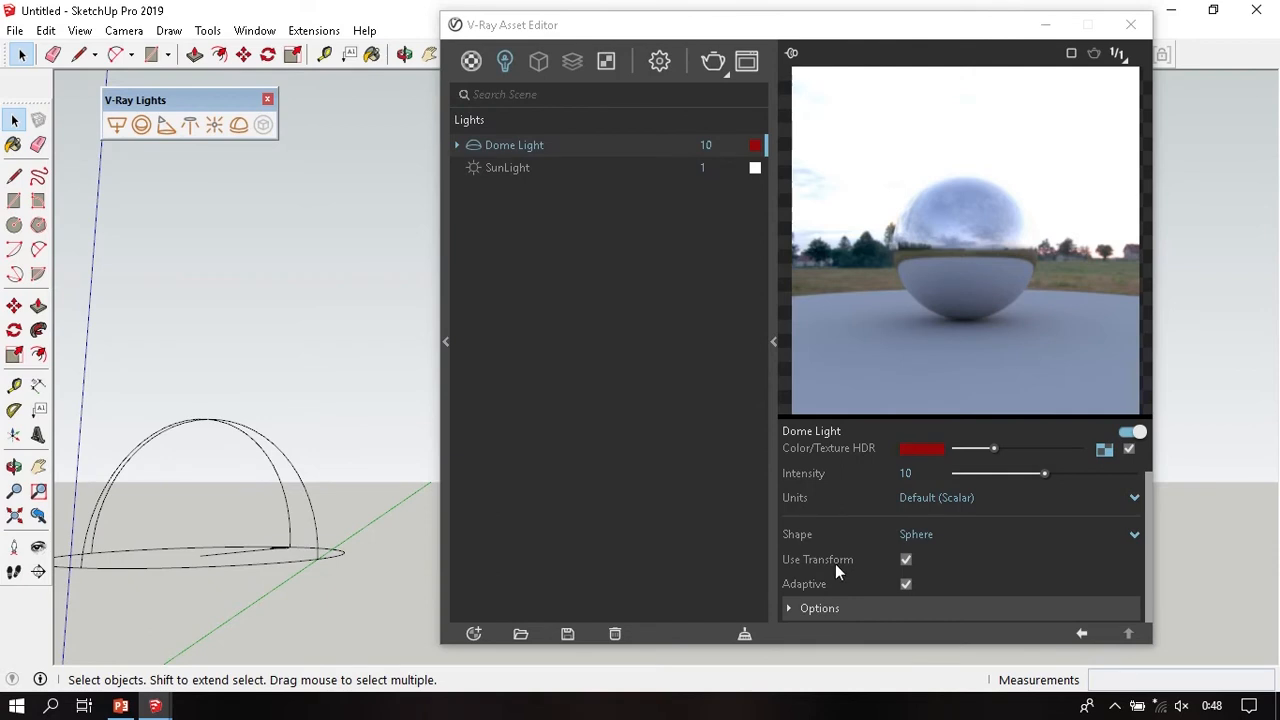
- Expand the dome light's Options and Caustic Photons sections and review their shadow, affect, texture resolution and caustic settings
{"action": "mouse_move", "coordinate": [836, 566]}
{"action": "left_click", "coordinate": [820, 607]}
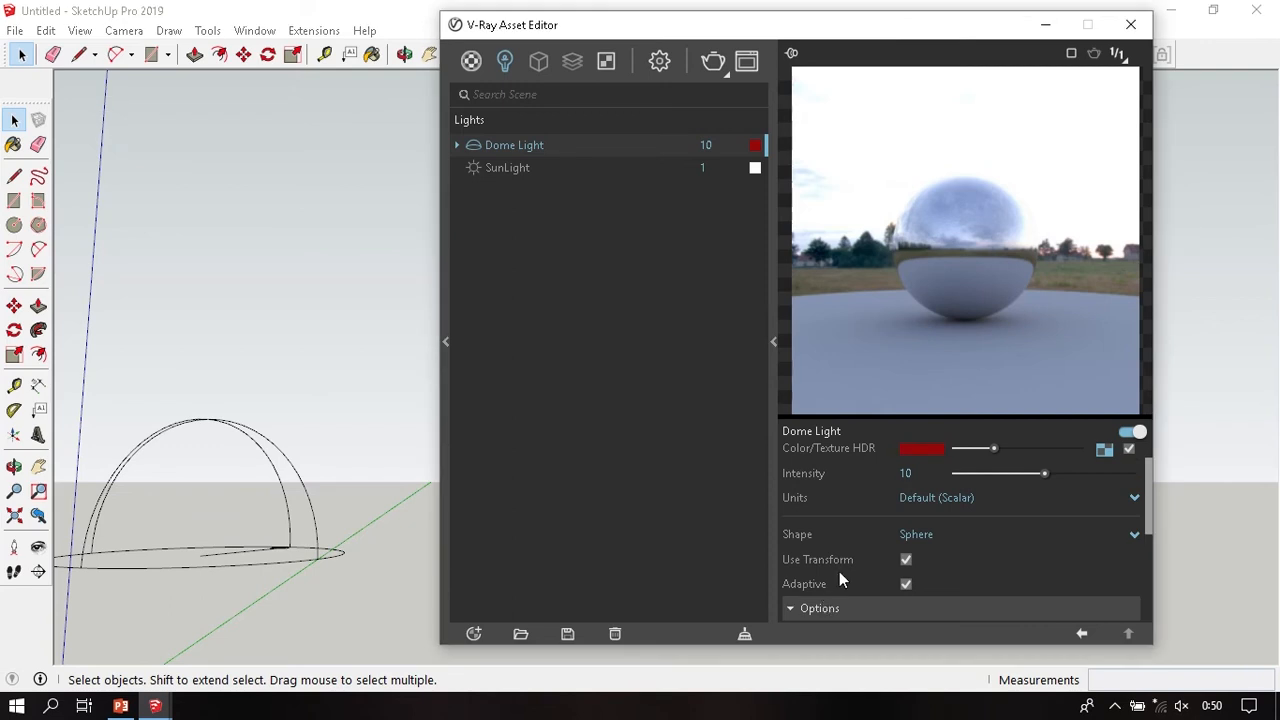
{"action": "scroll", "coordinate": [835, 550], "scroll_direction": "down", "scroll_amount": 3}
{"action": "scroll", "coordinate": [831, 530], "scroll_direction": "up", "scroll_amount": 2}
{"action": "scroll", "coordinate": [950, 545], "scroll_direction": "down", "scroll_amount": 2}
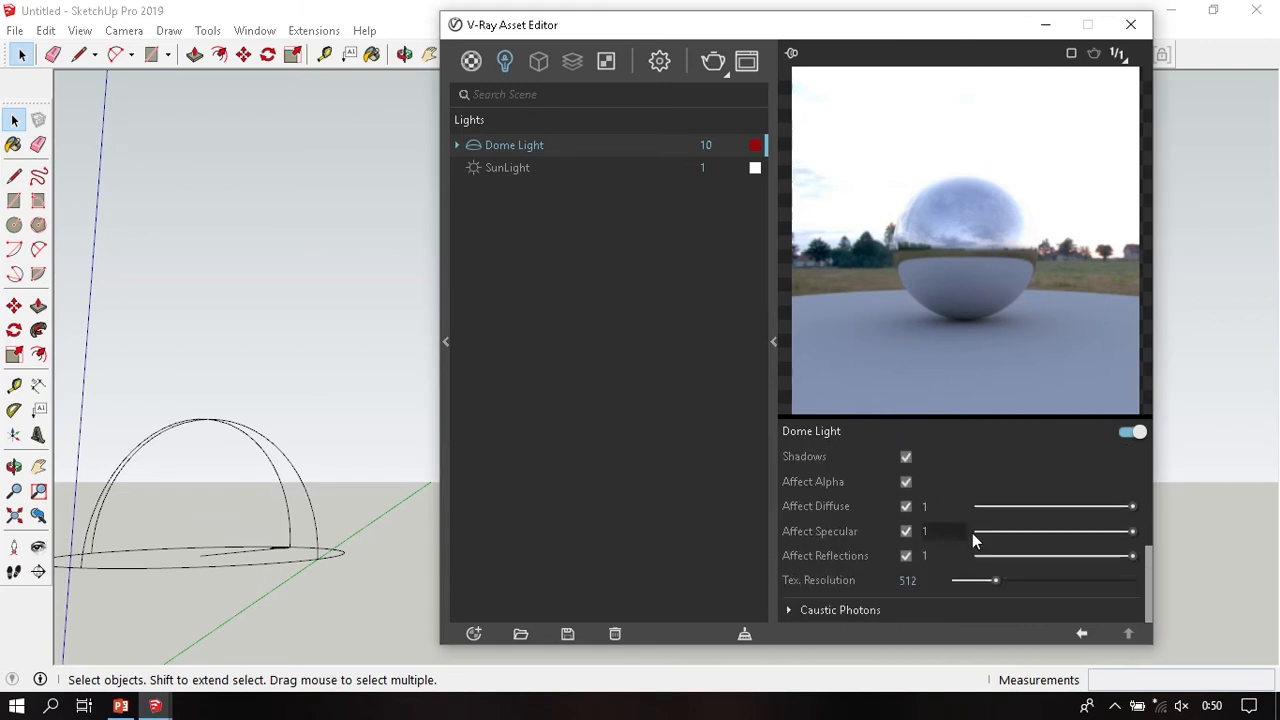
{"action": "left_click_drag", "start_coordinate": [1149, 569], "coordinate": [1146, 558]}
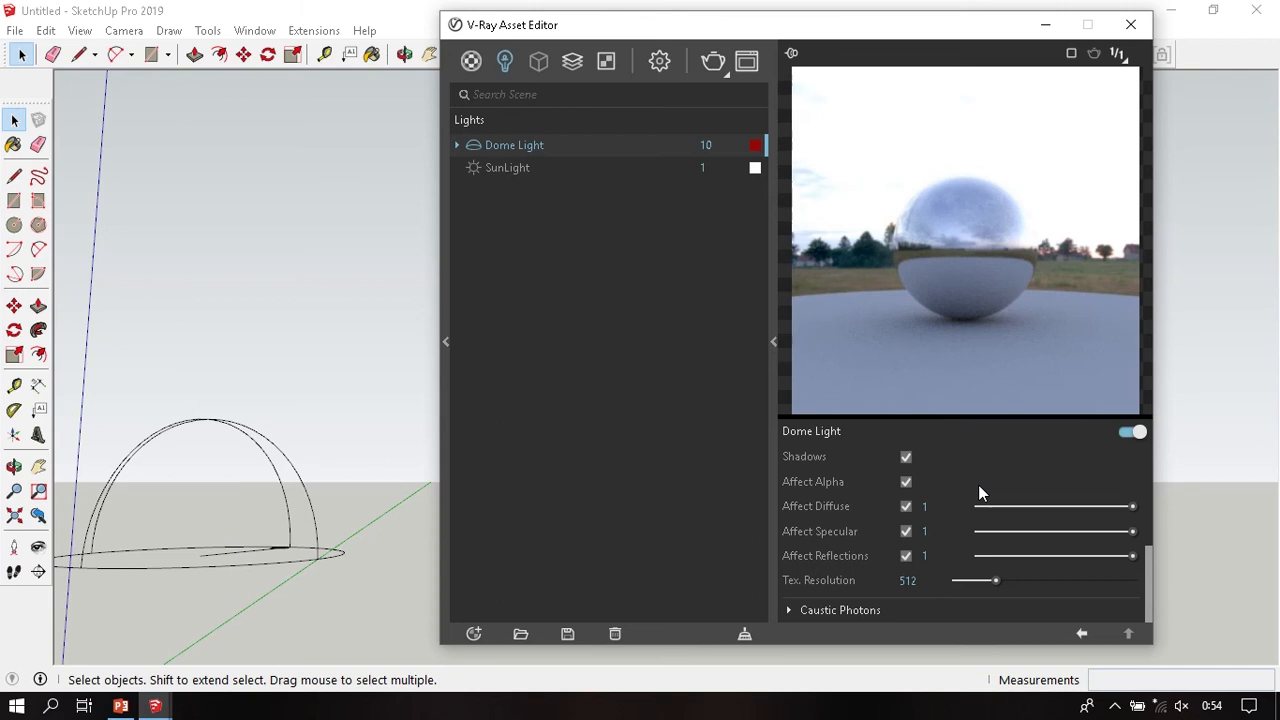
{"action": "left_click", "coordinate": [837, 607]}
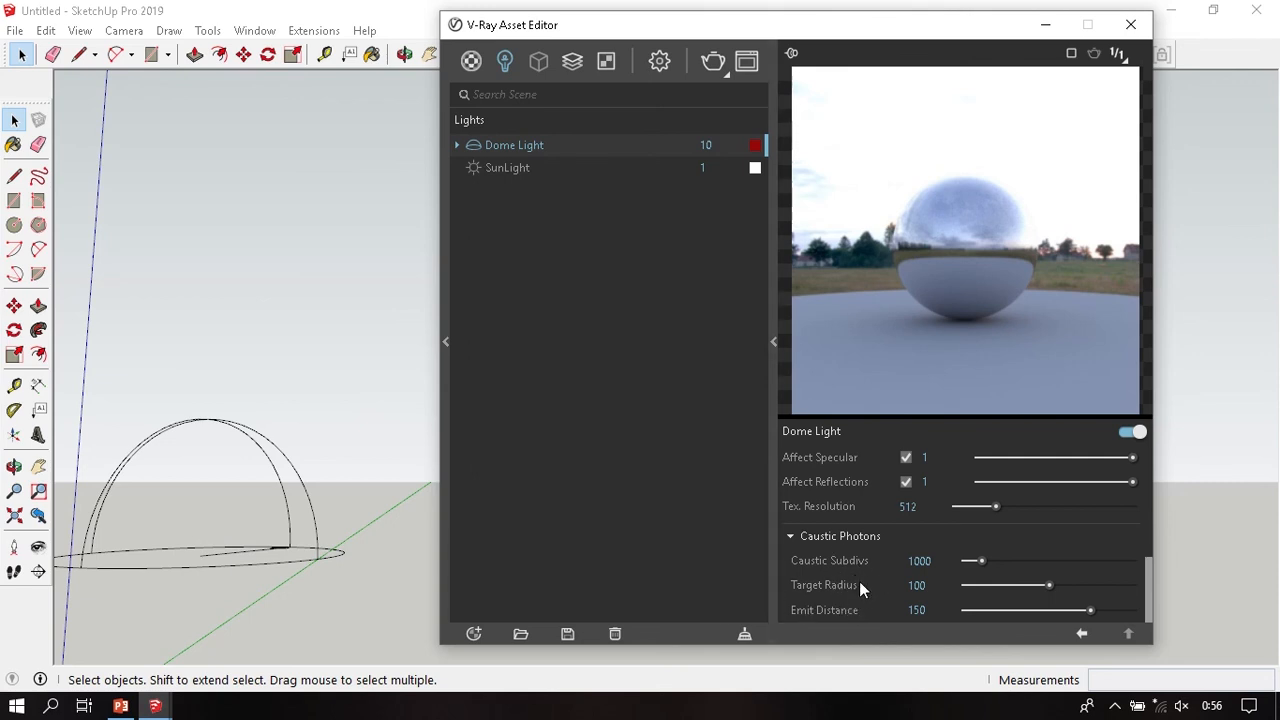
{"action": "scroll", "coordinate": [859, 585], "scroll_direction": "up", "scroll_amount": 8}
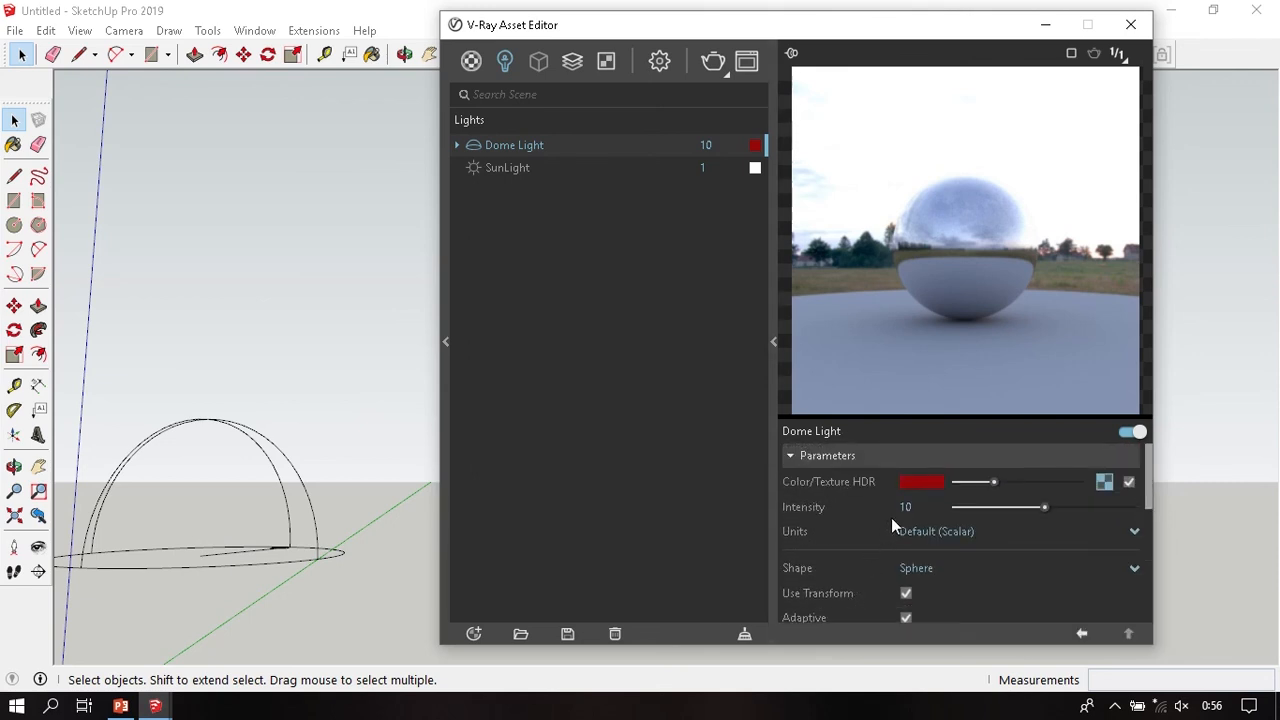